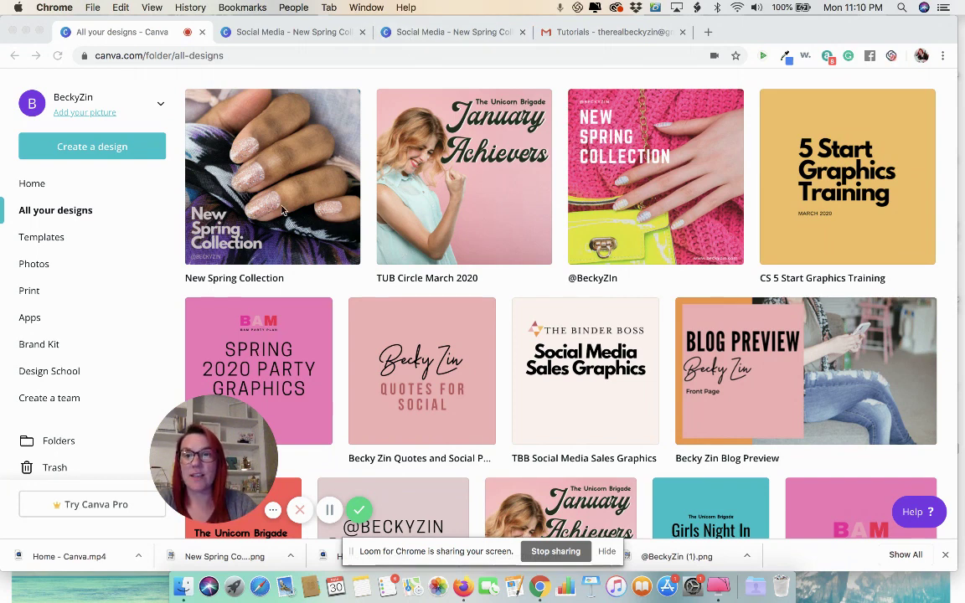
# Step: Browse the Canva home page and the All your designs list
pyautogui.scroll(2, 268, 214)
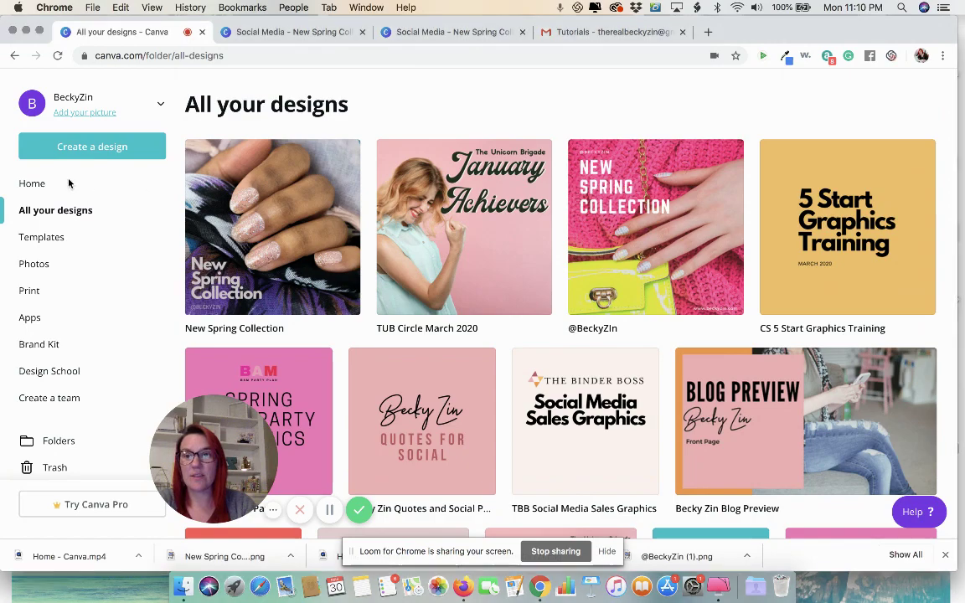
pyautogui.click(32, 183)
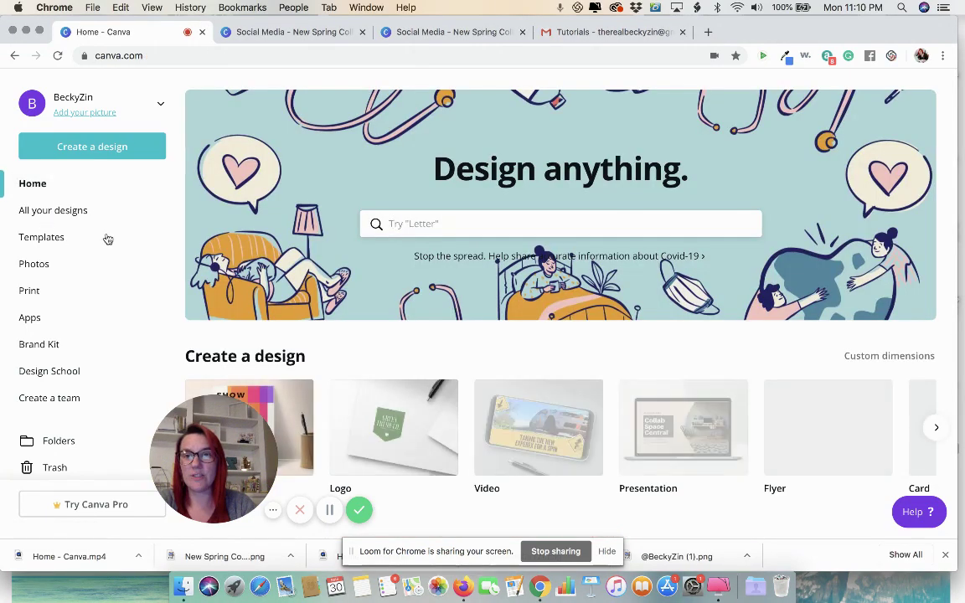
pyautogui.scroll(-1, 323, 287)
pyautogui.scroll(-10, 322, 287)
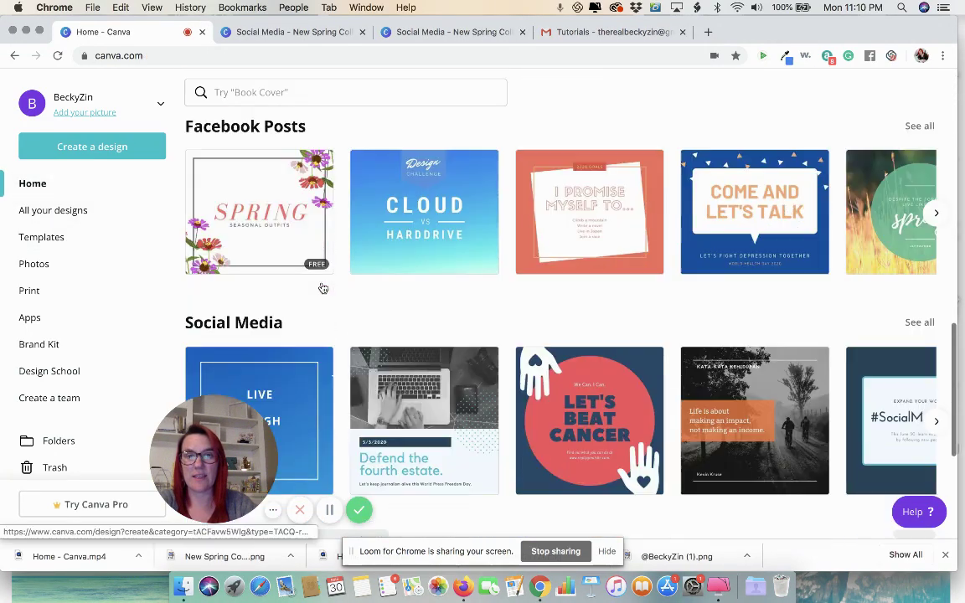
pyautogui.scroll(10, 323, 288)
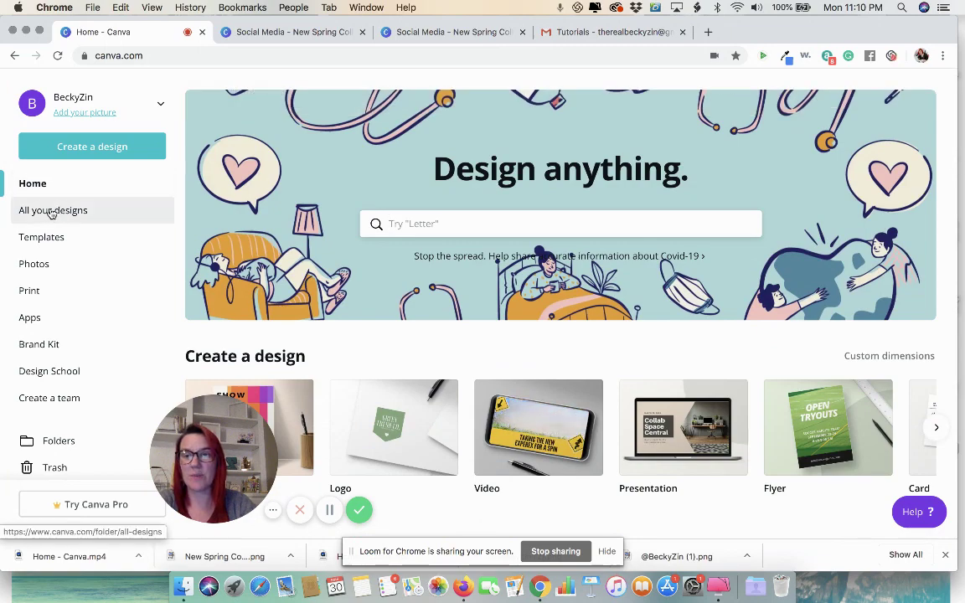
pyautogui.click(50, 212)
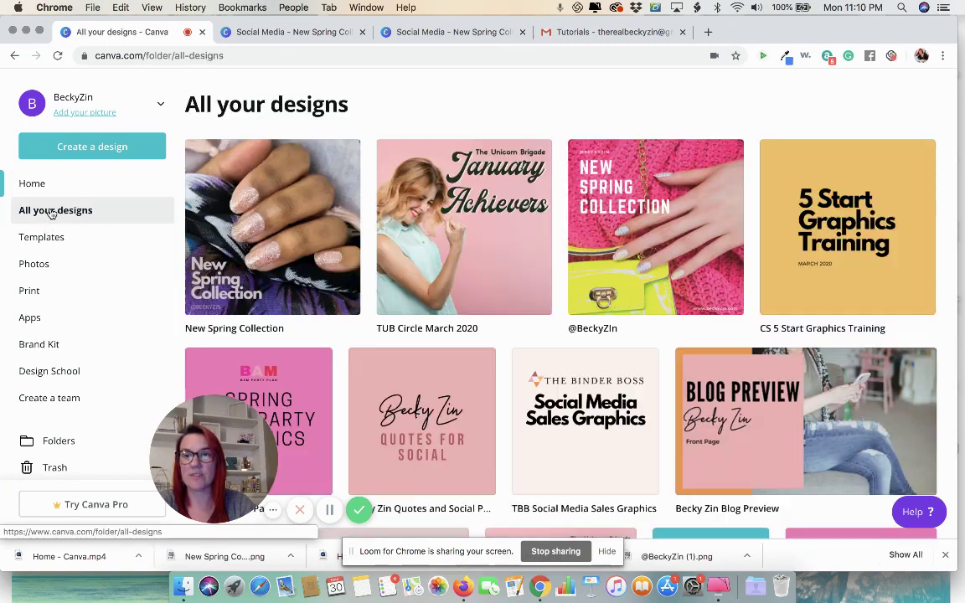
pyautogui.scroll(-1, 391, 281)
pyautogui.scroll(-5, 391, 281)
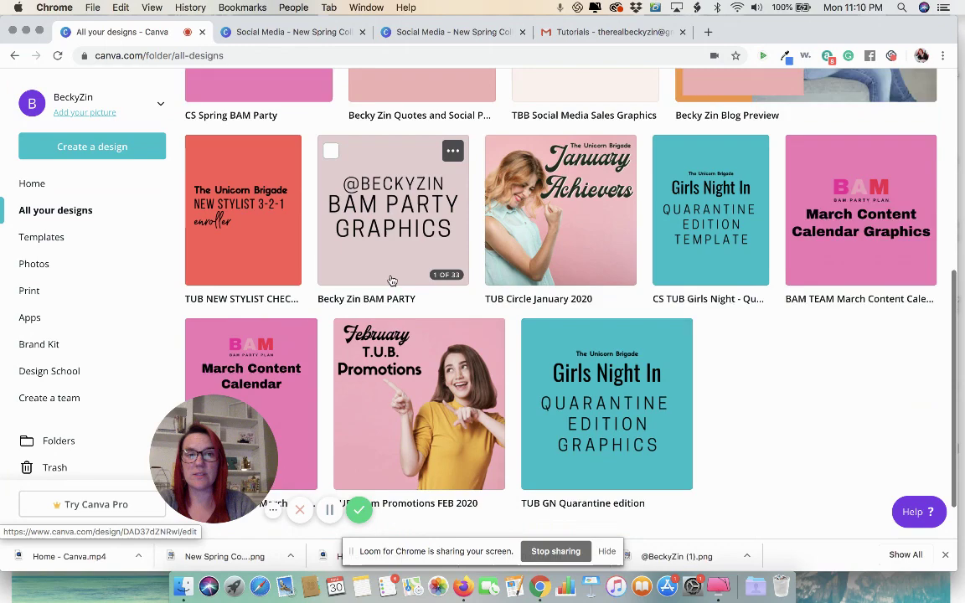
pyautogui.scroll(6, 435, 171)
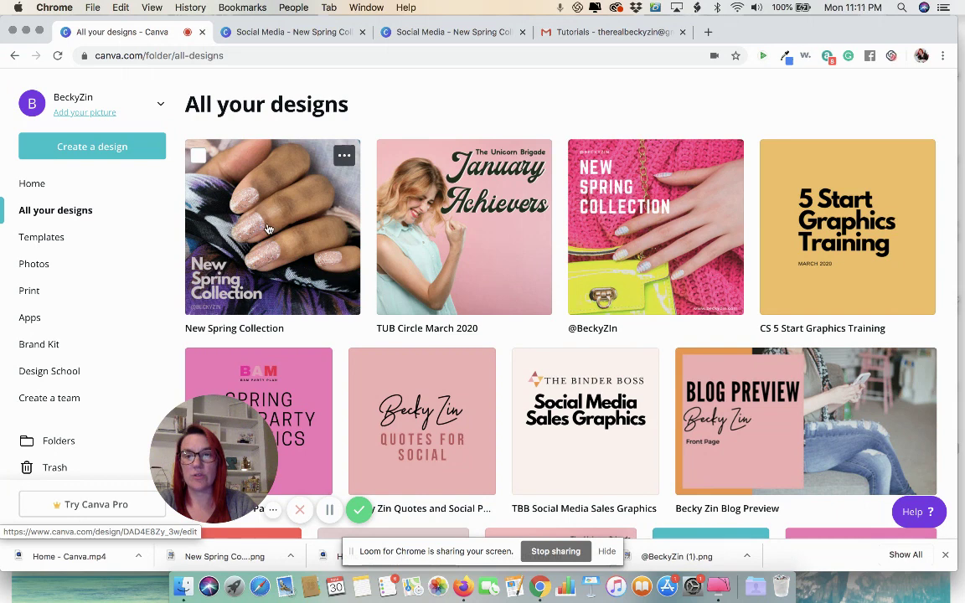
# Step: Open the New Spring Collection design and scroll through its four pages
pyautogui.click(267, 227)
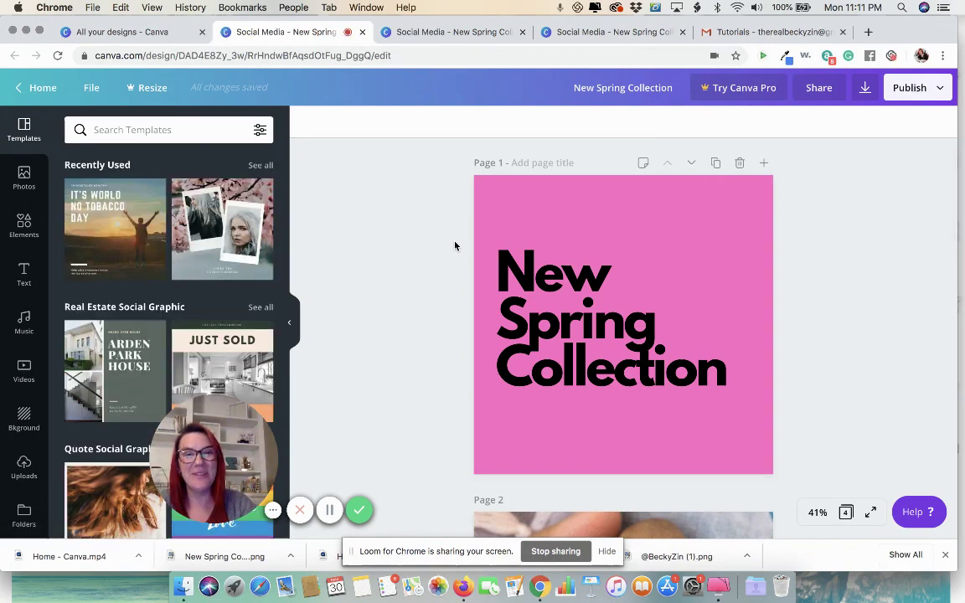
pyautogui.scroll(-1, 394, 281)
pyautogui.scroll(-5, 395, 281)
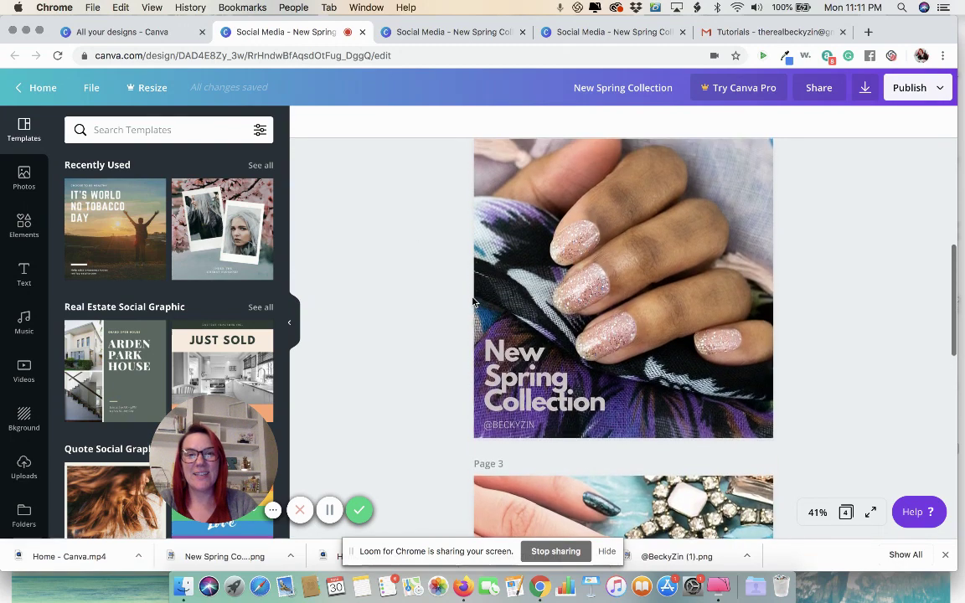
pyautogui.scroll(-2, 578, 334)
pyautogui.scroll(-5, 578, 334)
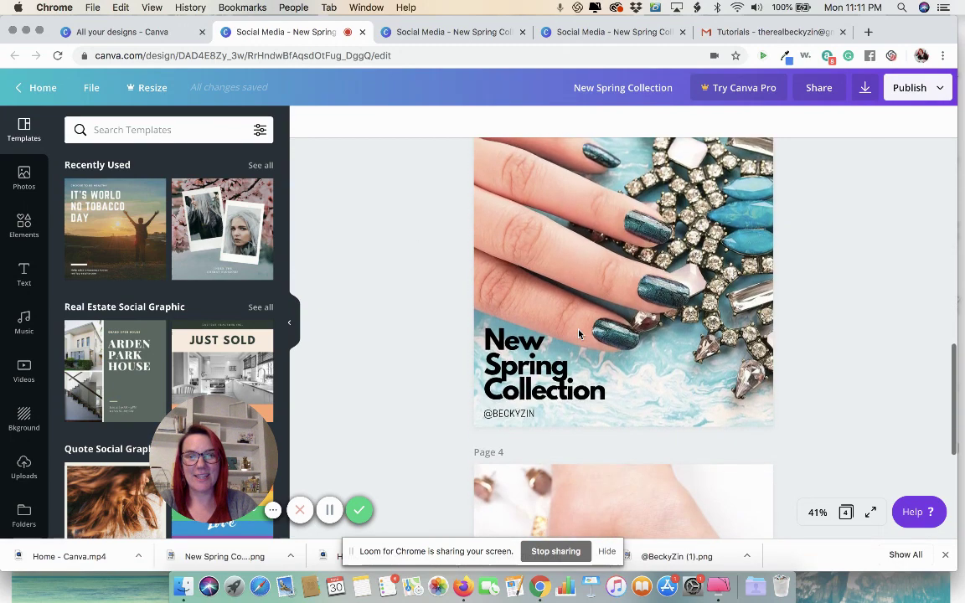
pyautogui.scroll(7, 578, 333)
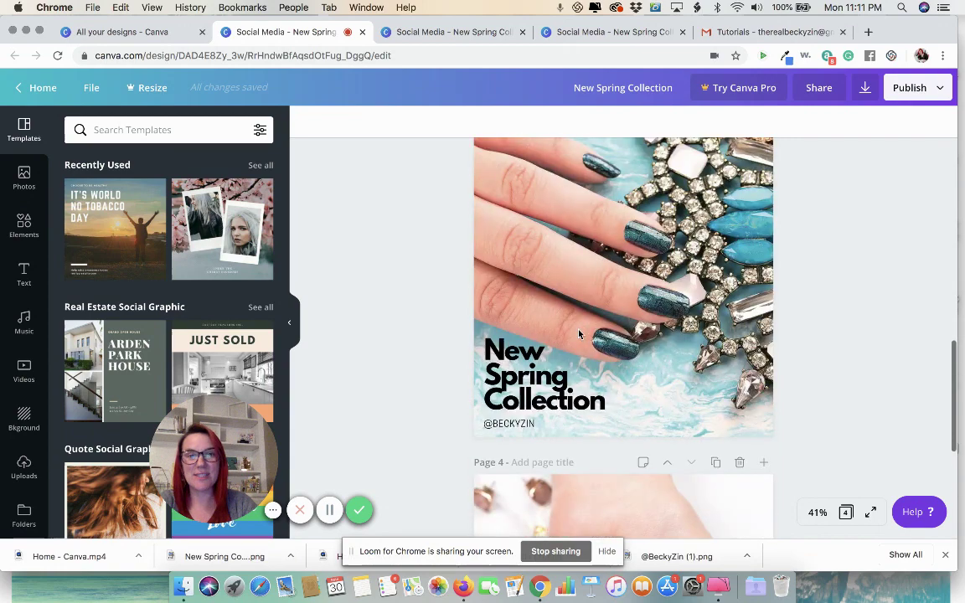
pyautogui.scroll(-1, 579, 334)
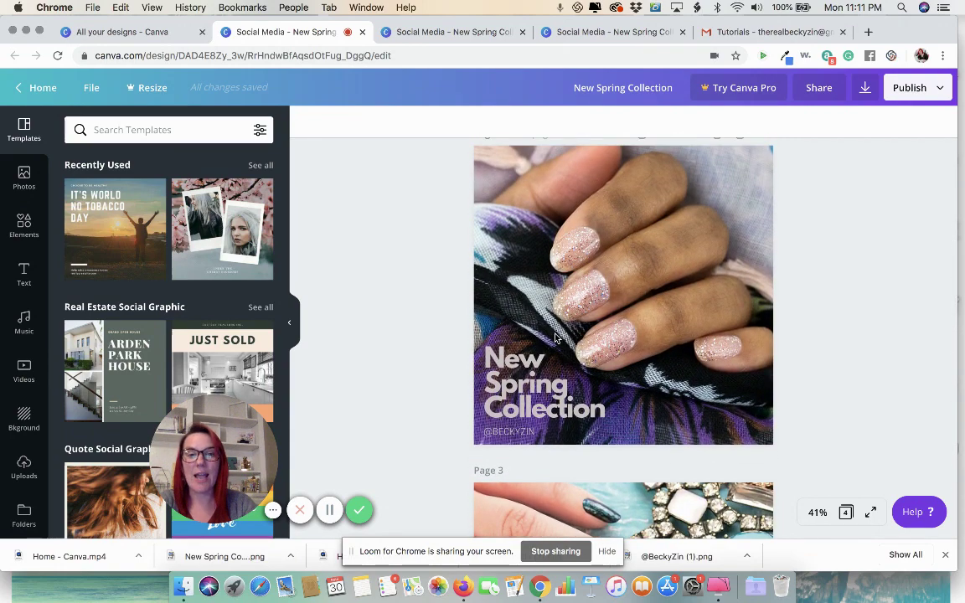
pyautogui.scroll(-2, 555, 335)
pyautogui.scroll(-5, 409, 239)
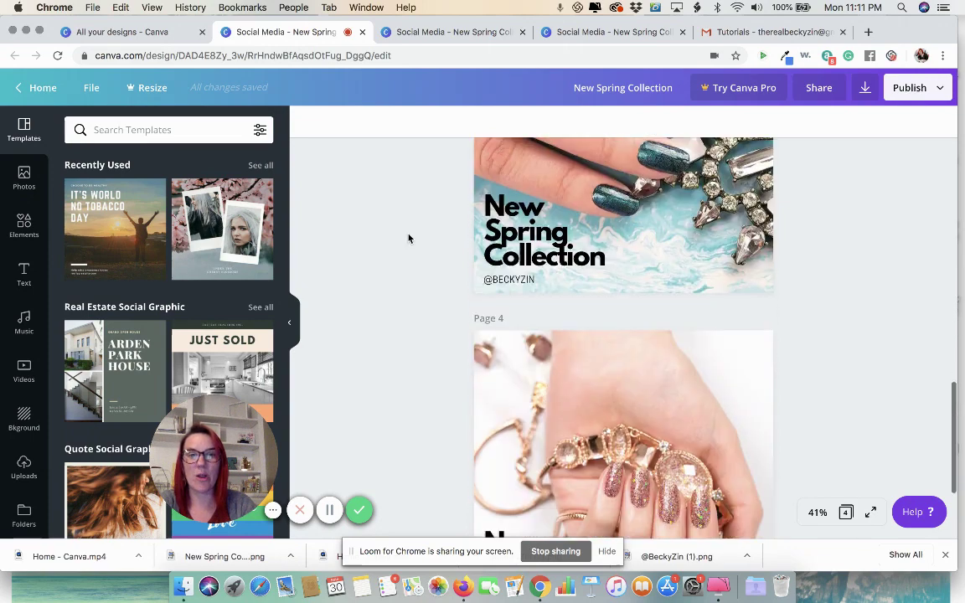
pyautogui.scroll(2, 408, 239)
pyautogui.scroll(5, 409, 239)
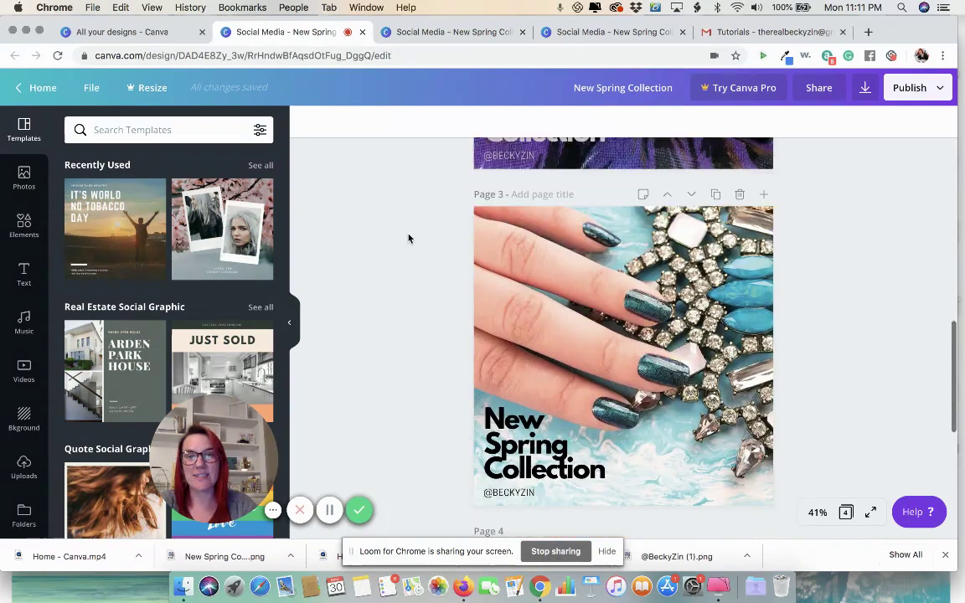
pyautogui.scroll(-1, 409, 239)
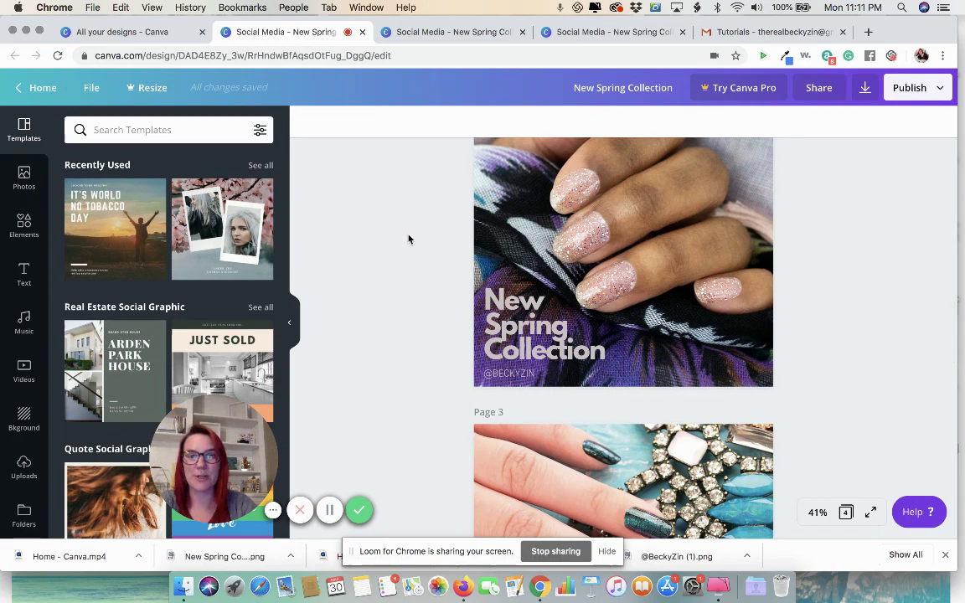
pyautogui.scroll(5, 409, 239)
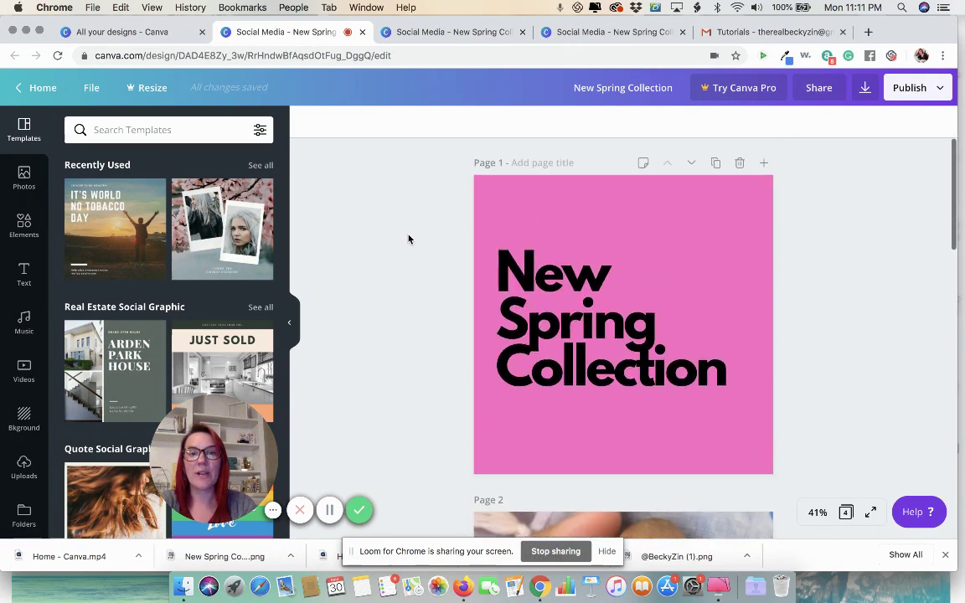
# Step: Delete the pink title page, duplicate the nail page, and remove page 1's photo
pyautogui.click(740, 162)
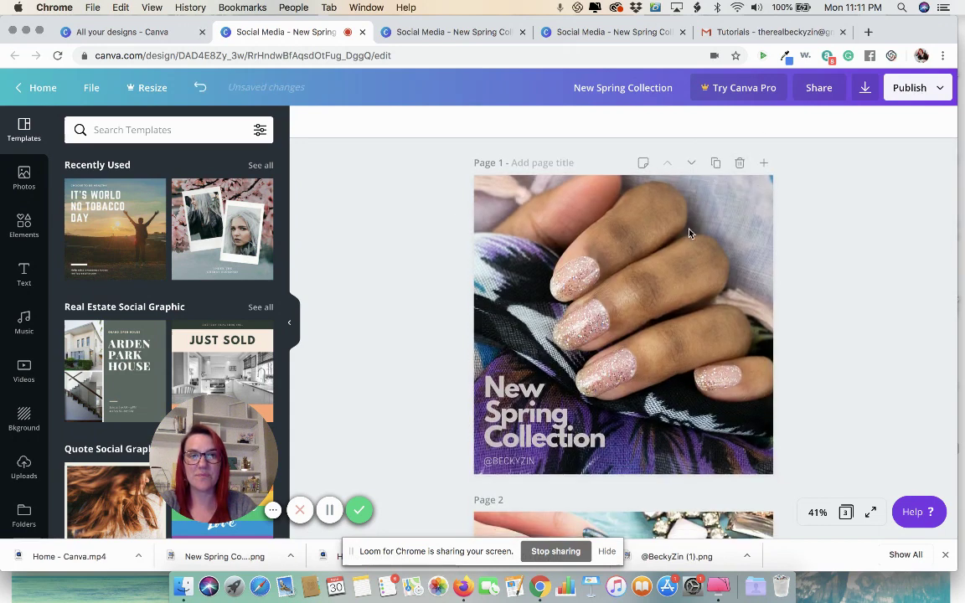
pyautogui.click(715, 163)
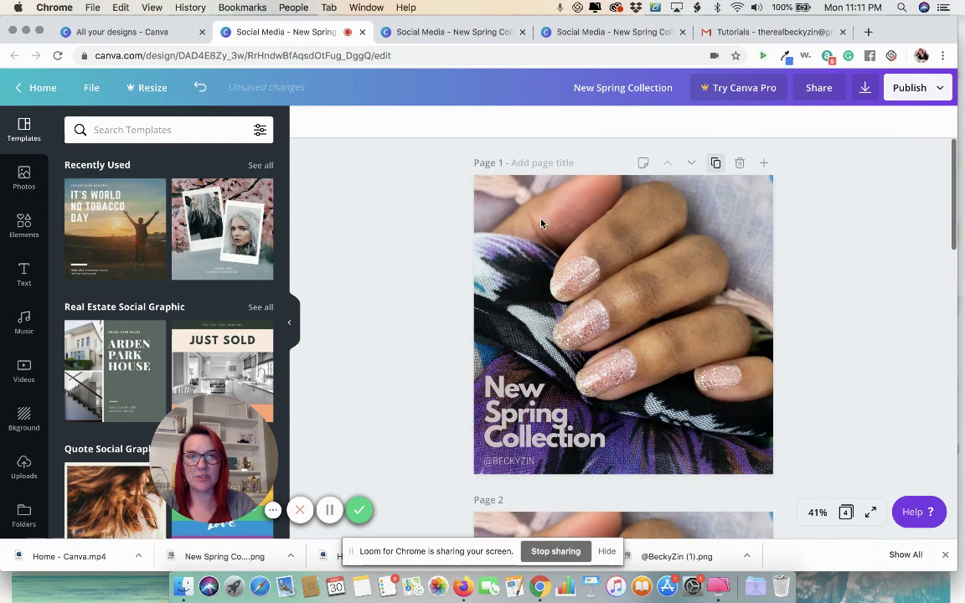
pyautogui.click(582, 247)
pyautogui.press('Delete')
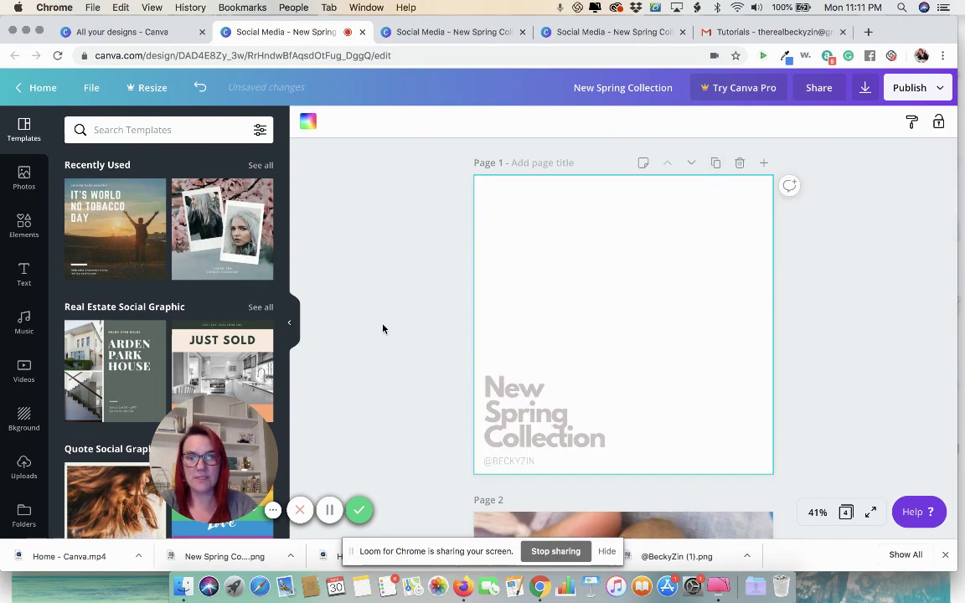
pyautogui.moveTo(383, 329); pyautogui.dragTo(578, 276)
pyautogui.moveTo(655, 325); pyautogui.dragTo(756, 387)
pyautogui.click(846, 364)
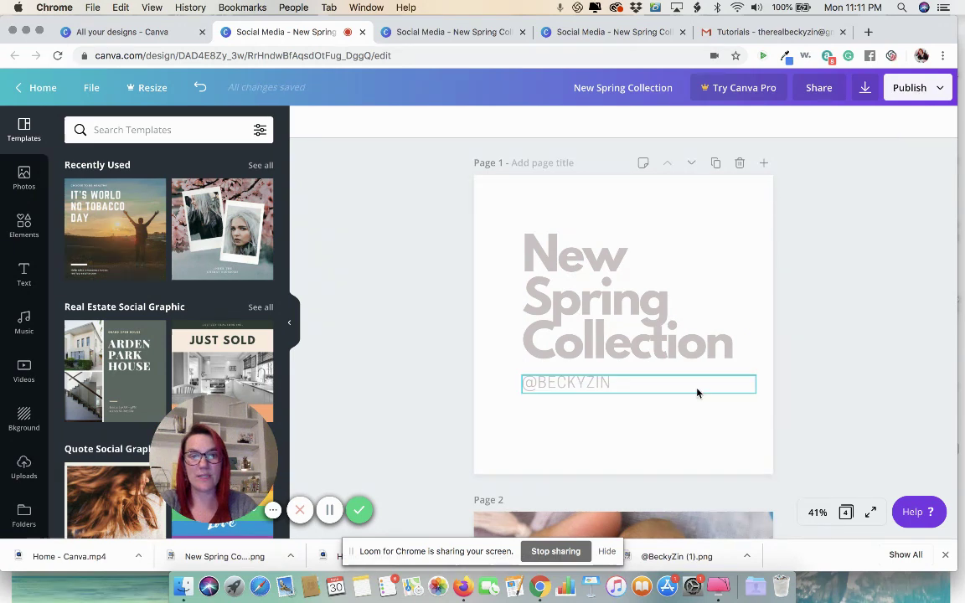
pyautogui.click(581, 387)
pyautogui.press('Delete')
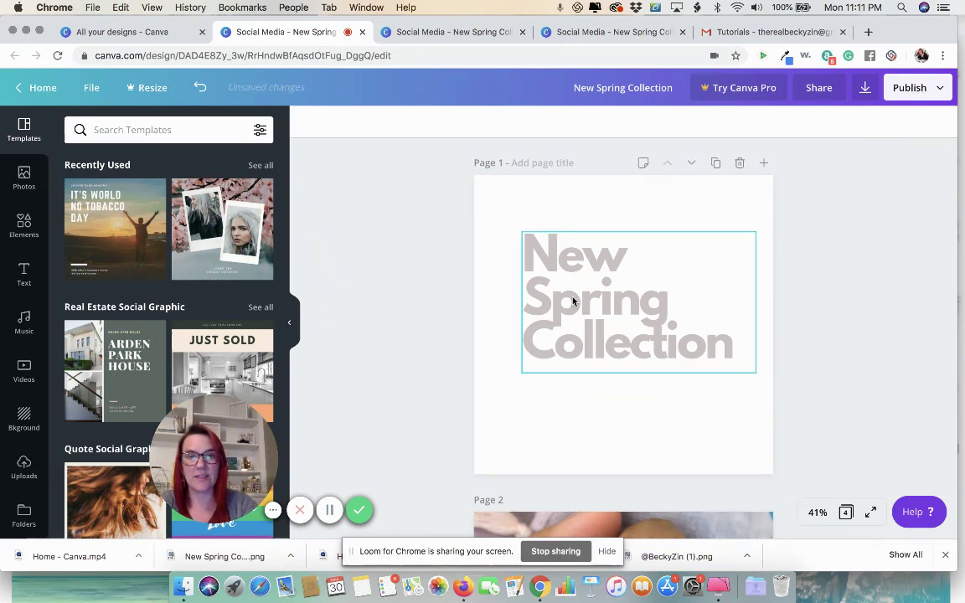
pyautogui.moveTo(573, 302); pyautogui.dragTo(559, 322)
pyautogui.click(802, 326)
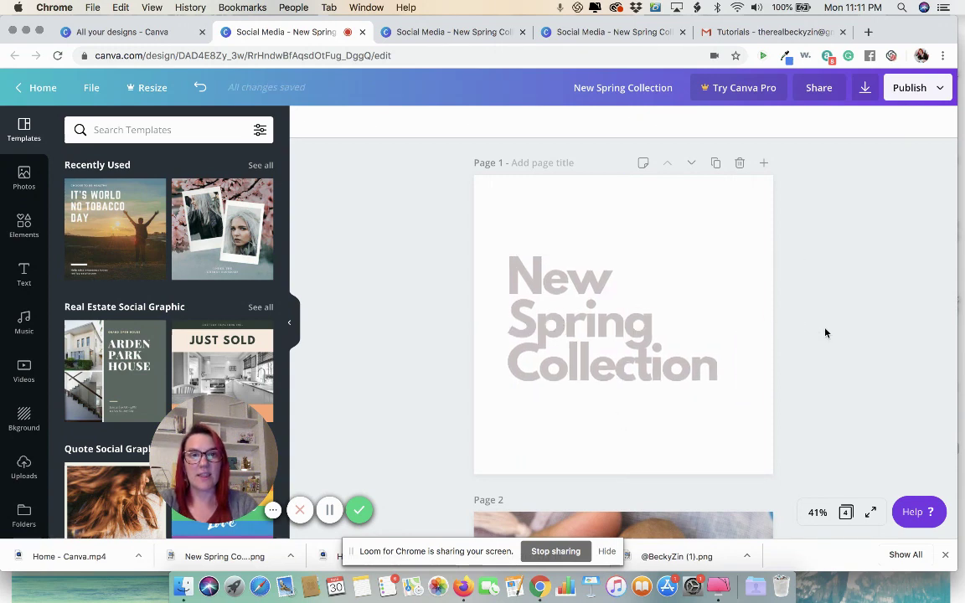
pyautogui.click(532, 190)
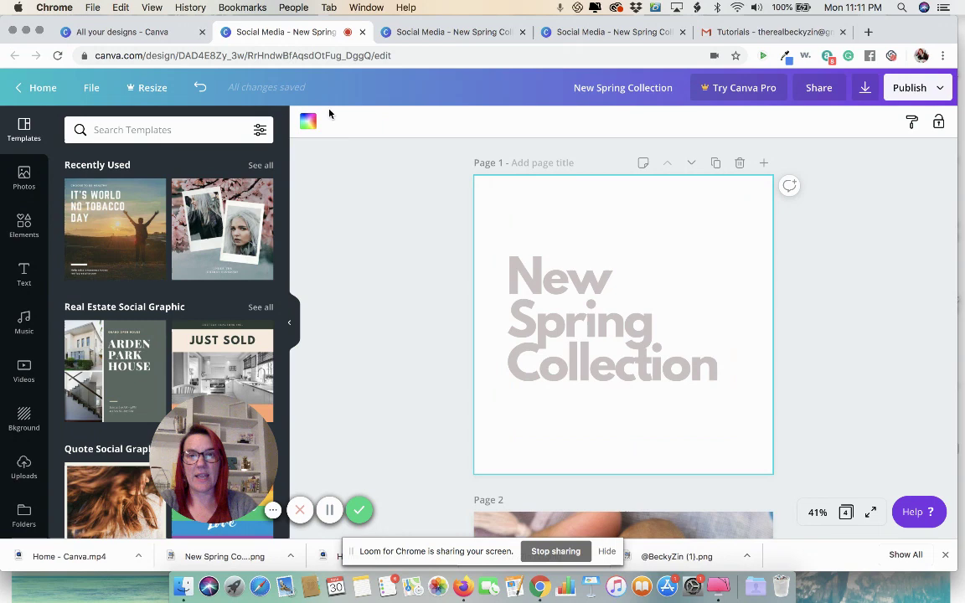
# Step: Make page 1's background pink
pyautogui.click(311, 125)
pyautogui.scroll(-3, 218, 291)
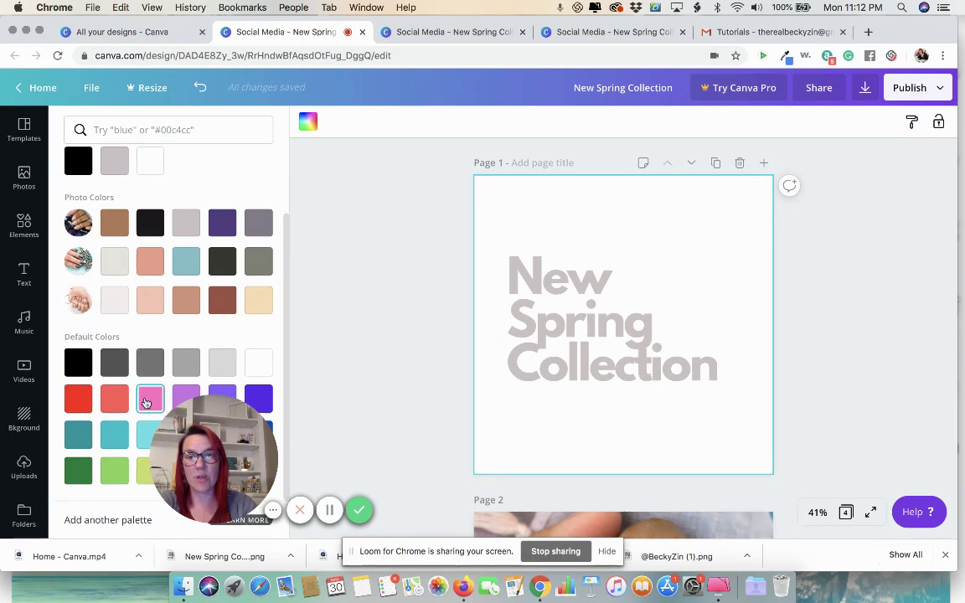
pyautogui.click(145, 402)
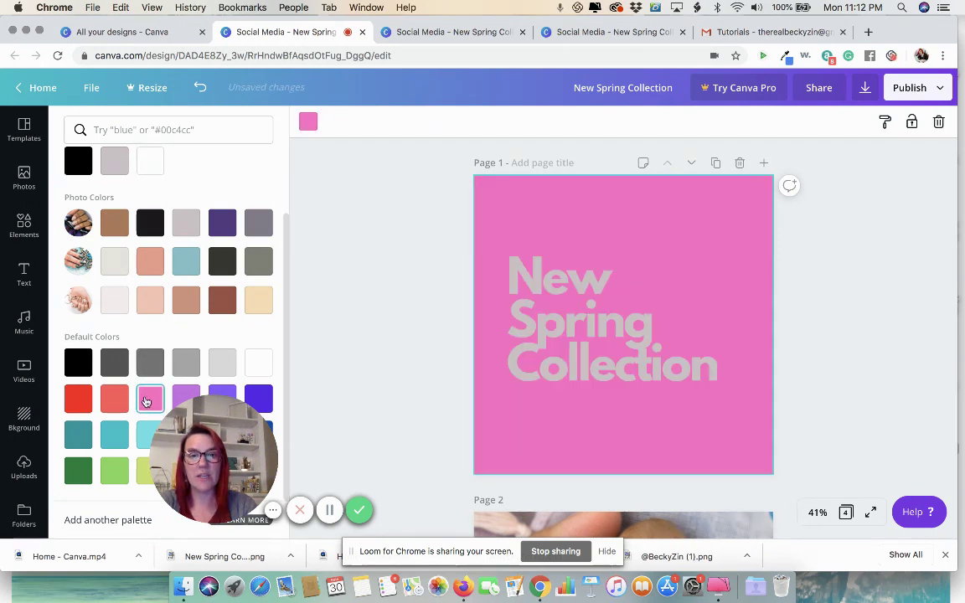
# Step: Recolour the New Spring Collection cover text white
pyautogui.click(528, 318)
pyautogui.click(477, 122)
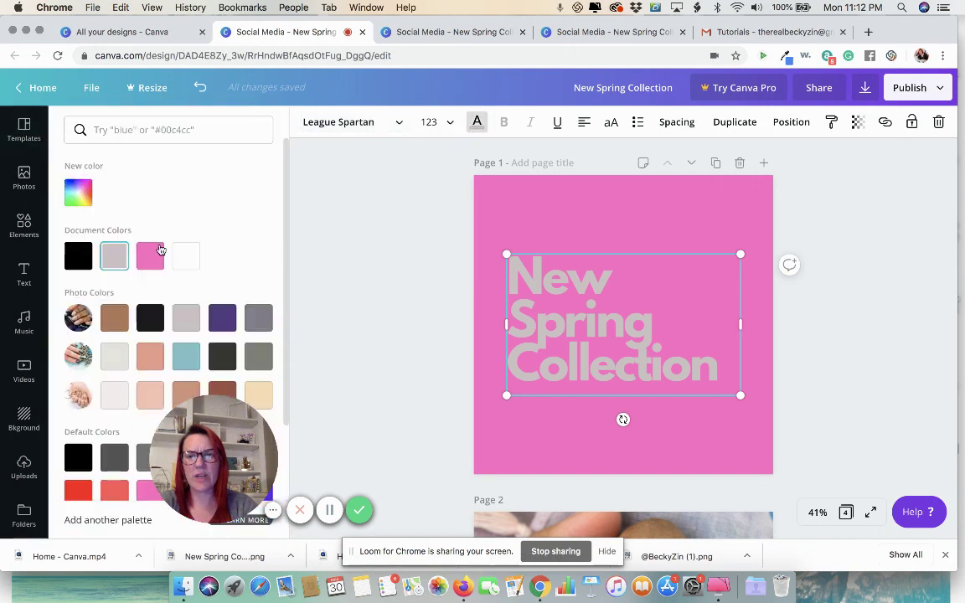
pyautogui.click(184, 257)
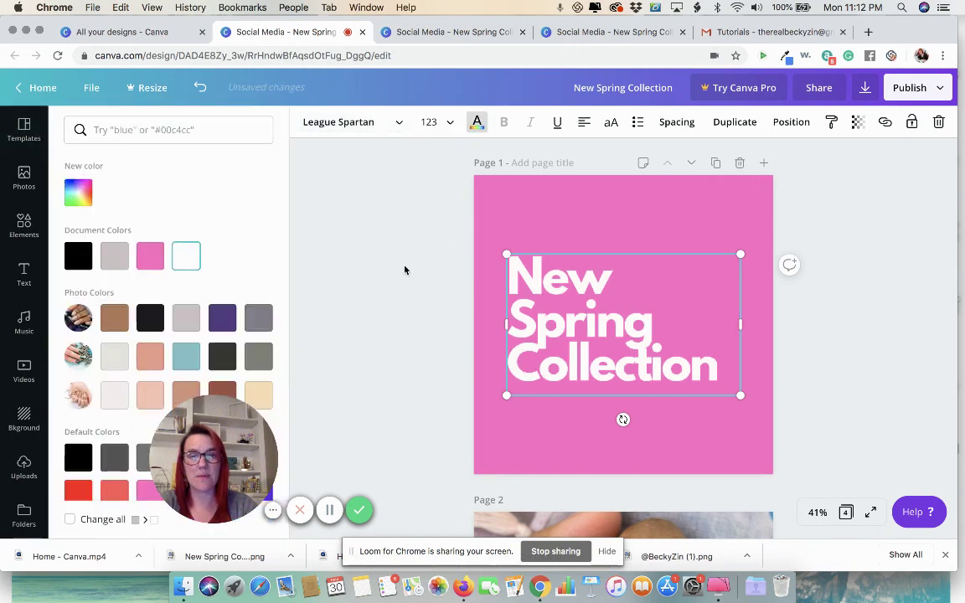
pyautogui.click(436, 267)
pyautogui.click(459, 230)
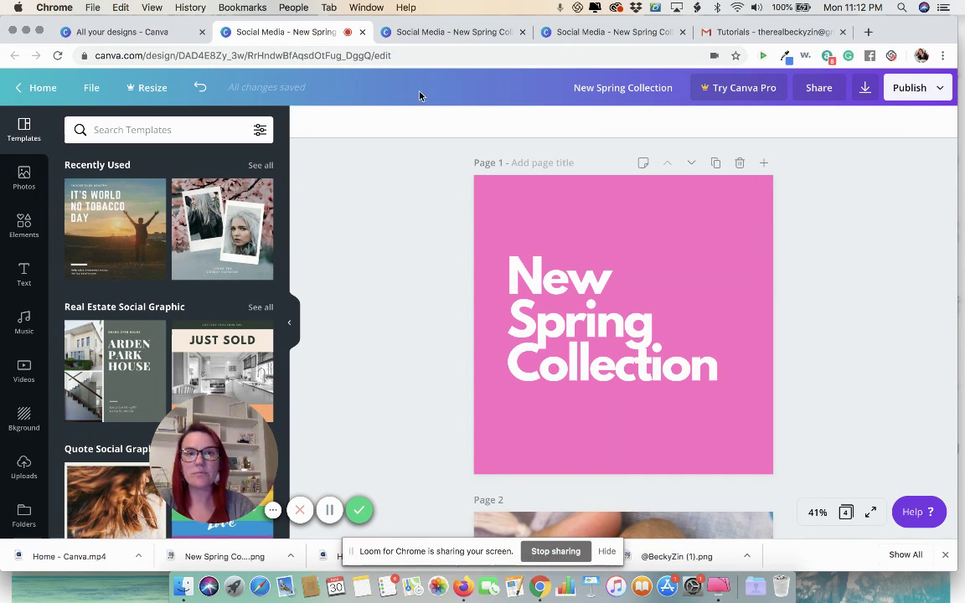
# Step: Re-centre the cover text and rename the design New Spring Collection 2020
pyautogui.moveTo(585, 287); pyautogui.dragTo(586, 329)
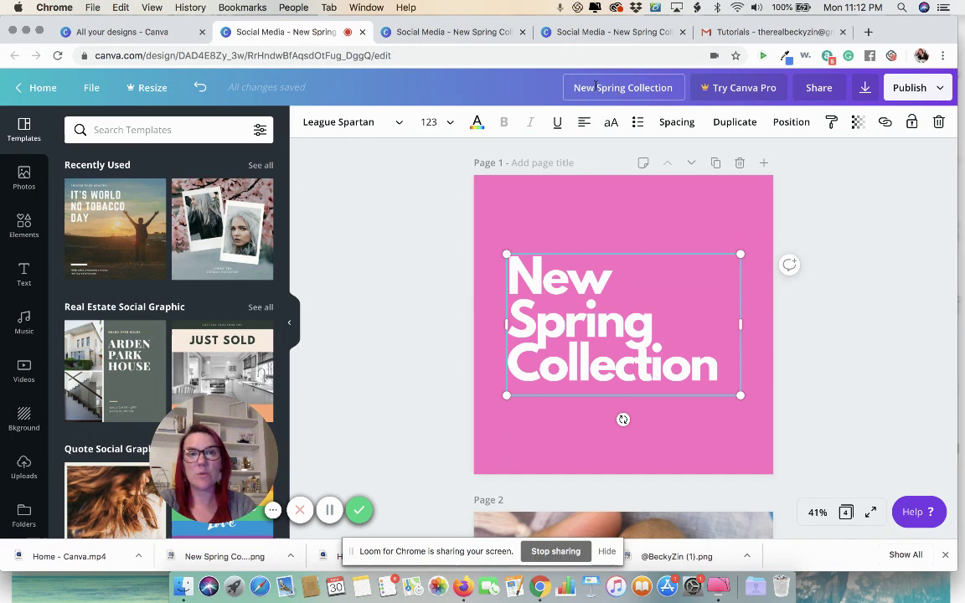
pyautogui.click(669, 85)
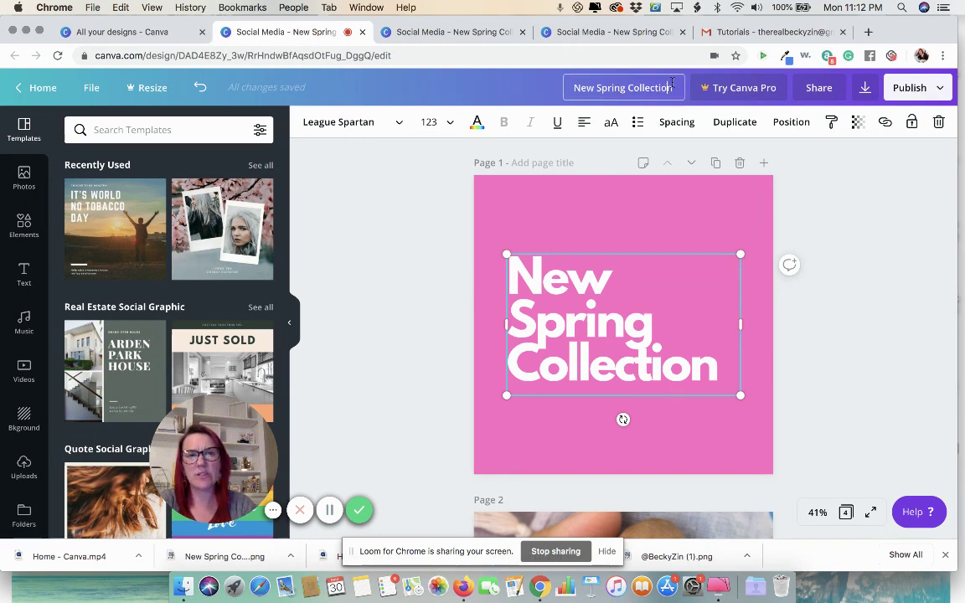
pyautogui.write('2020')
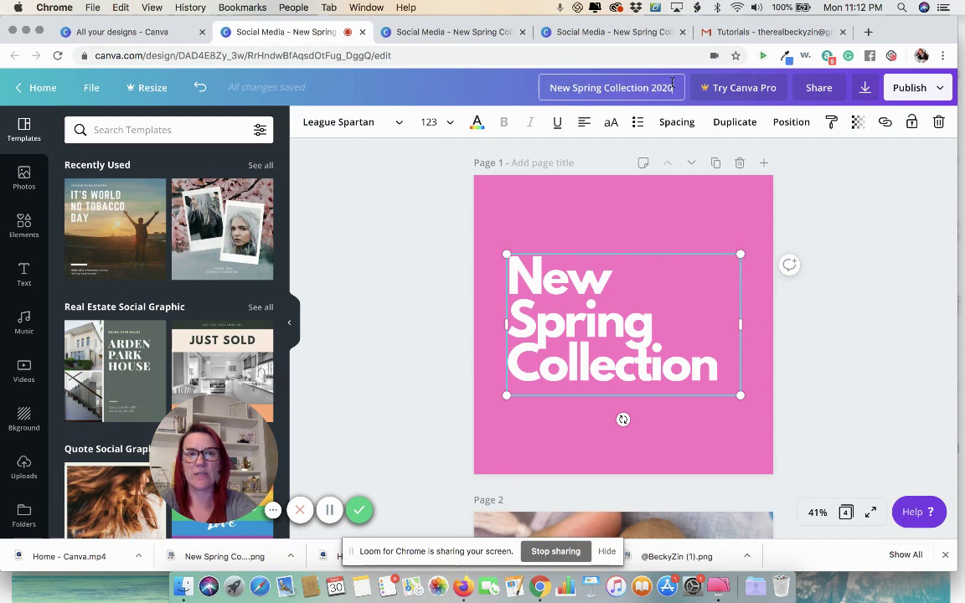
pyautogui.click(828, 216)
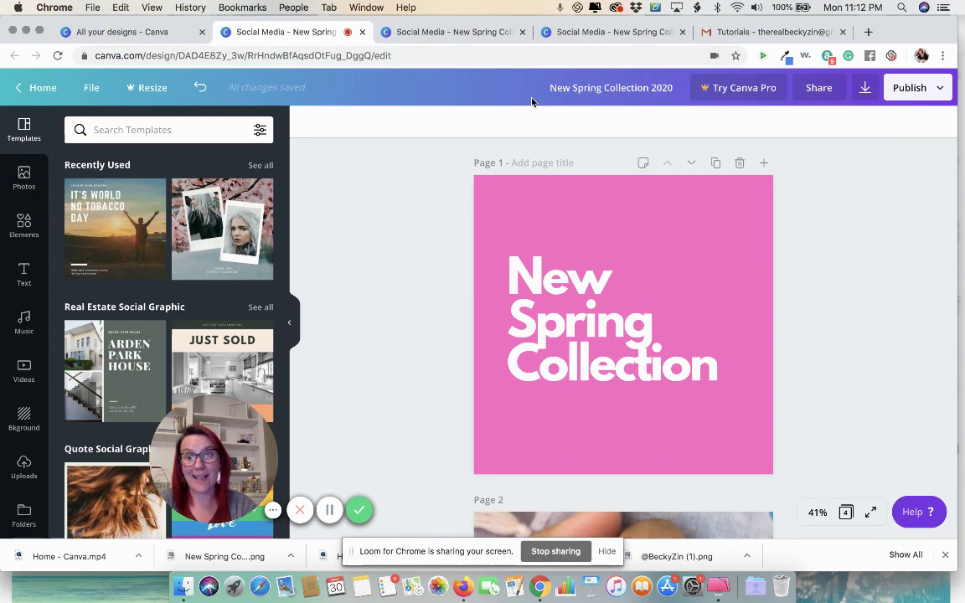
# Step: Add 2020 on a new line after Collection in the cover text
pyautogui.click(718, 367)
pyautogui.click(718, 367)
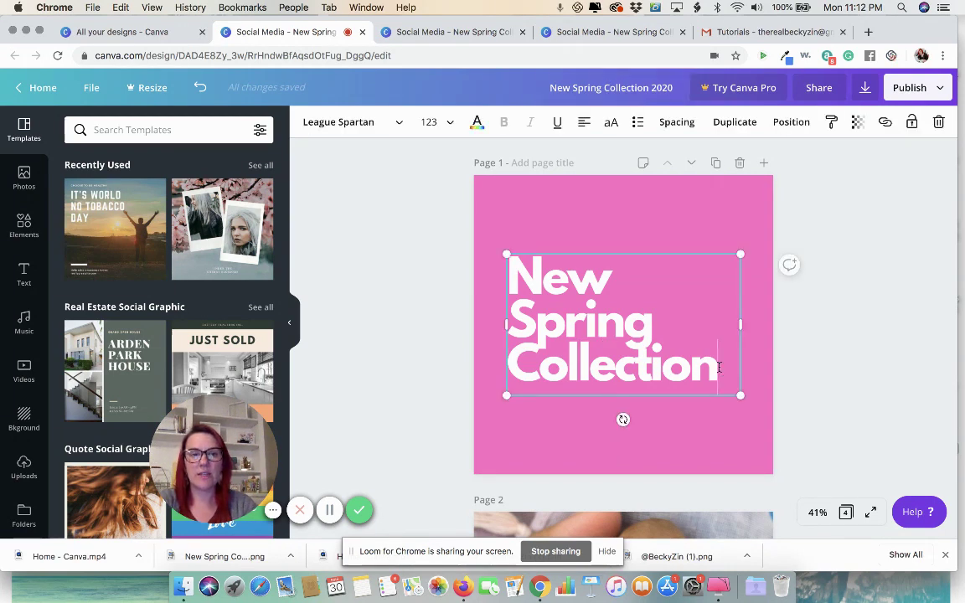
pyautogui.press('Return')
pyautogui.write('2020')
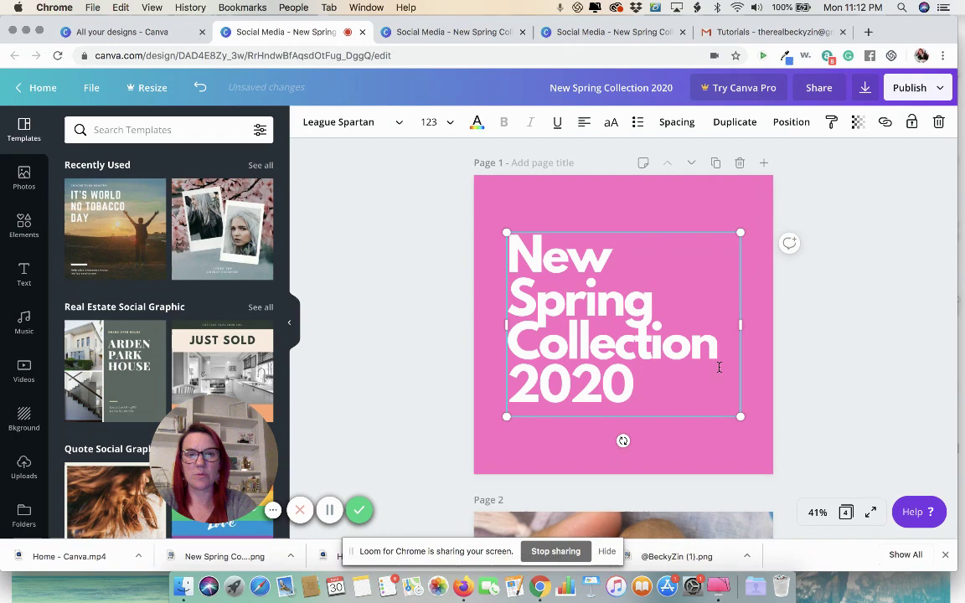
pyautogui.click(760, 339)
pyautogui.scroll(-10, 806, 338)
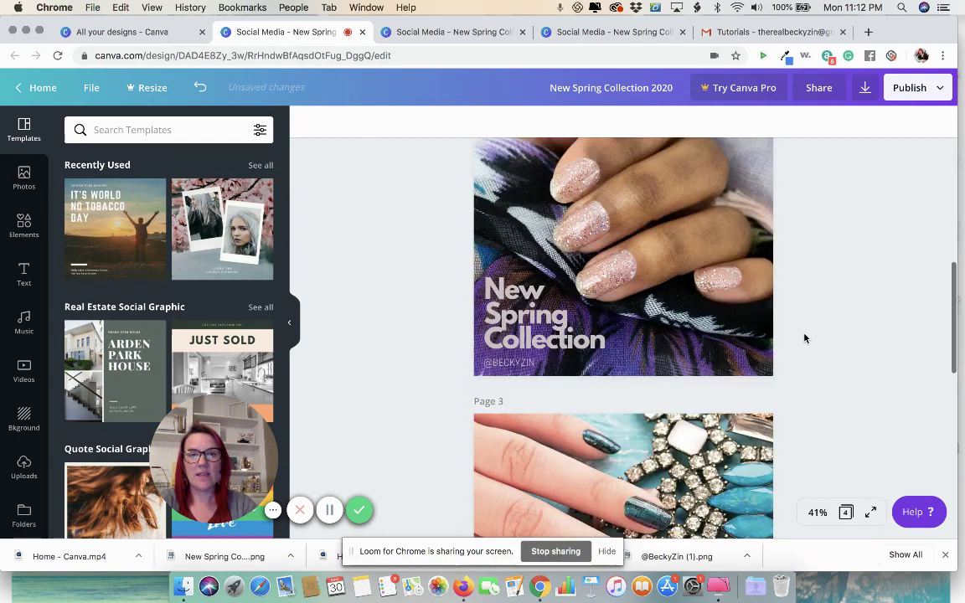
pyautogui.scroll(-5, 804, 338)
pyautogui.scroll(15, 804, 339)
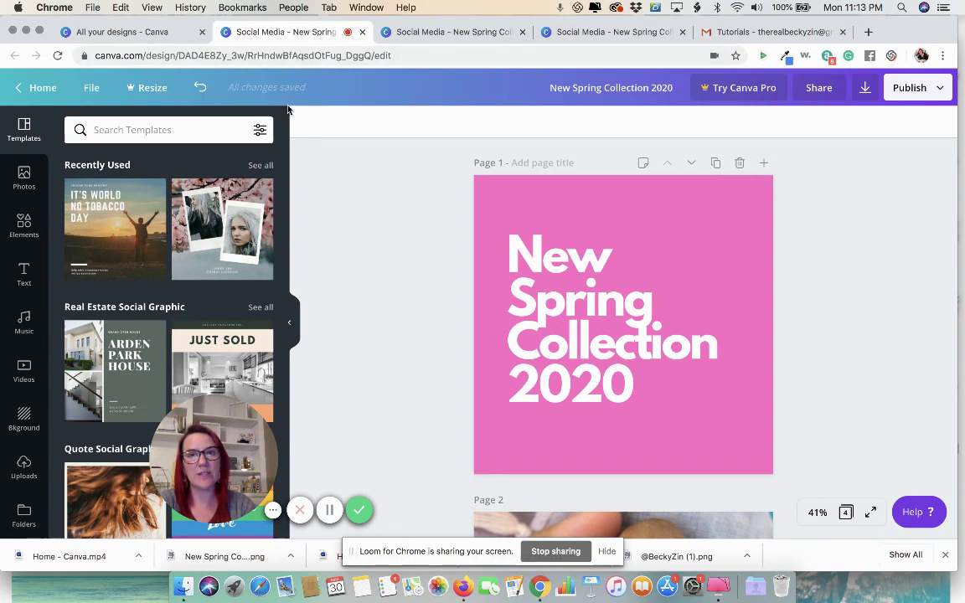
# Step: Leave the editor for the Home page and the All your designs list
pyautogui.click(29, 98)
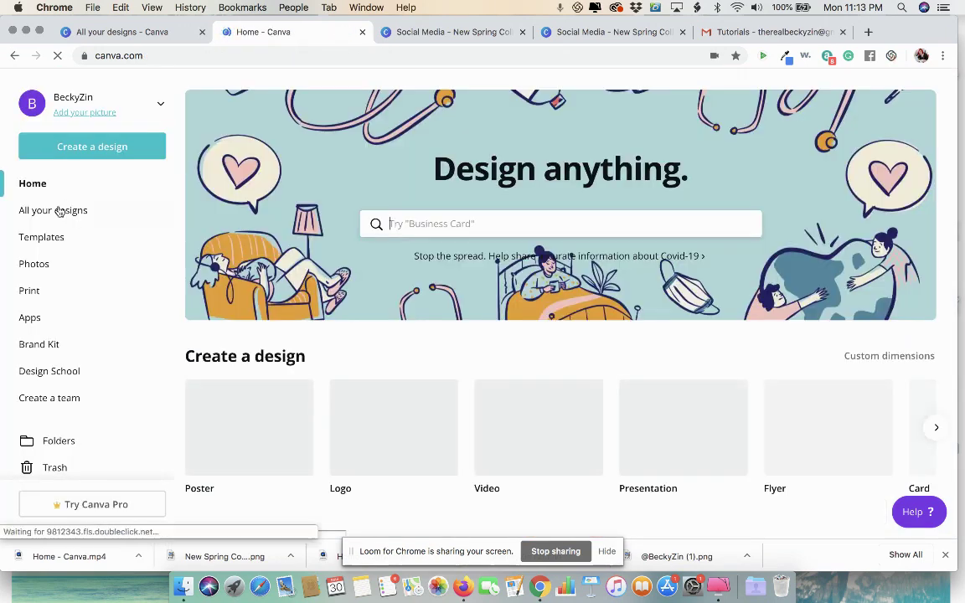
pyautogui.click(60, 210)
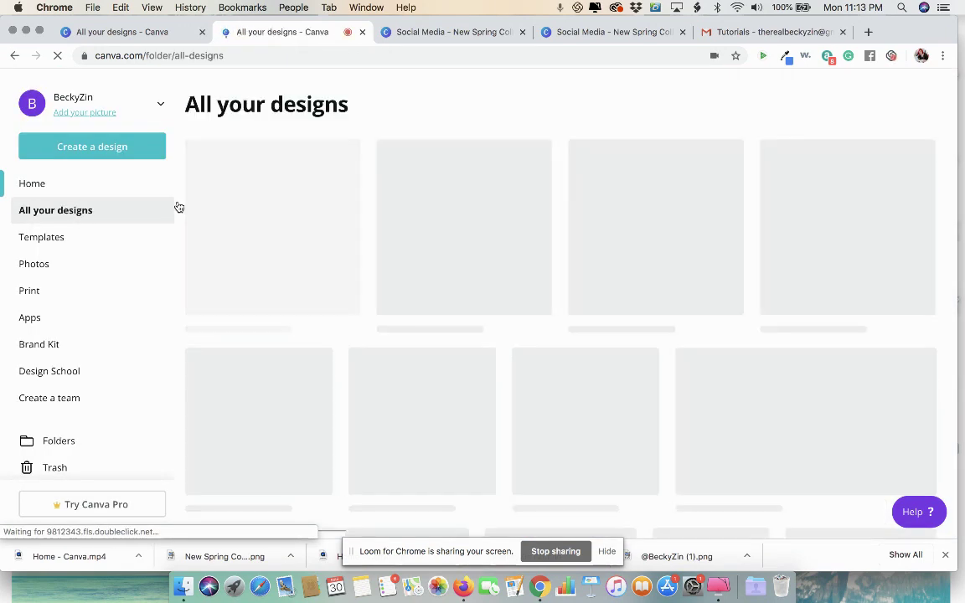
pyautogui.scroll(-2, 285, 248)
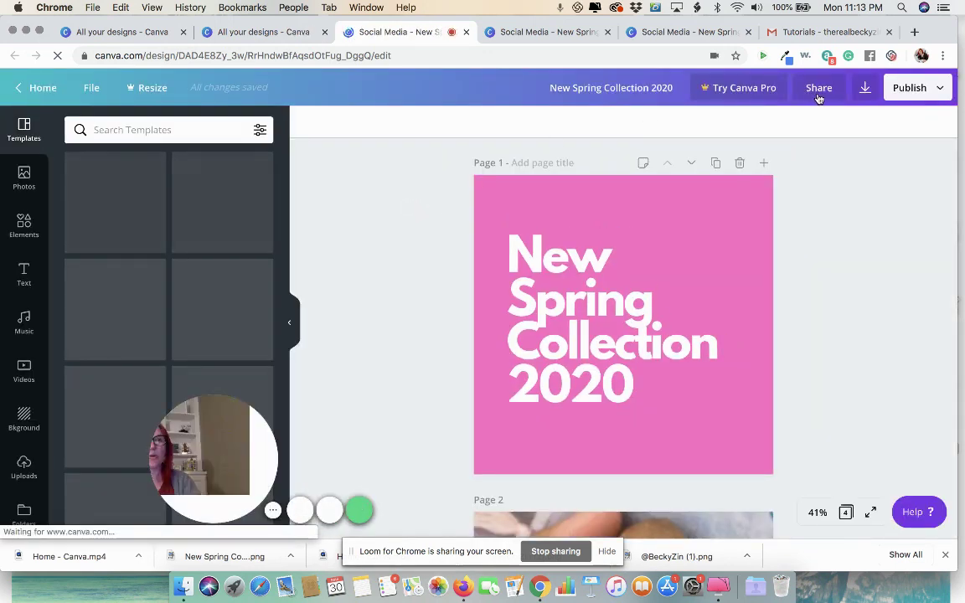
# Step: Bring up the design's File menu, closing the create-design options opened by mistake
pyautogui.click(90, 88)
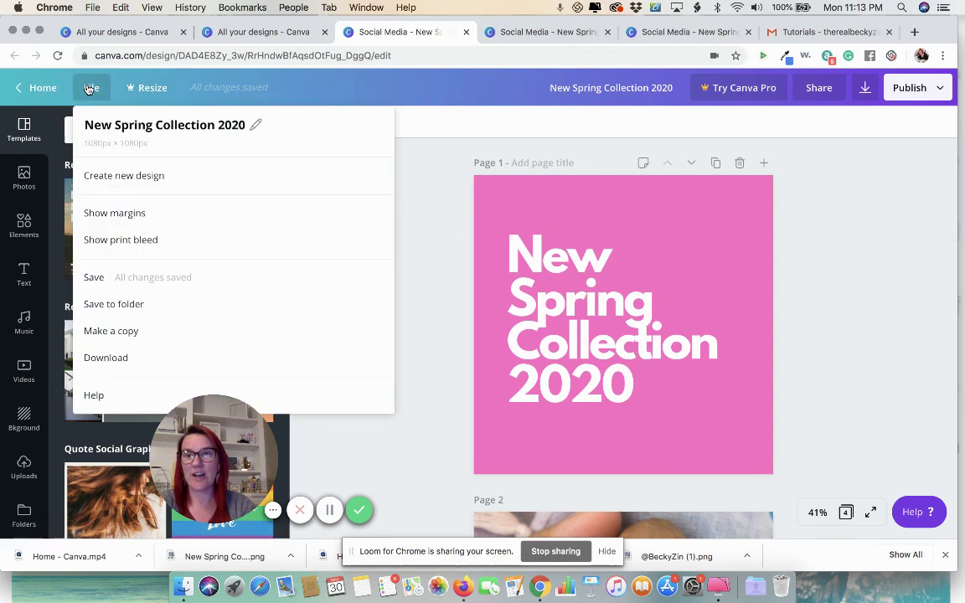
pyautogui.click(124, 175)
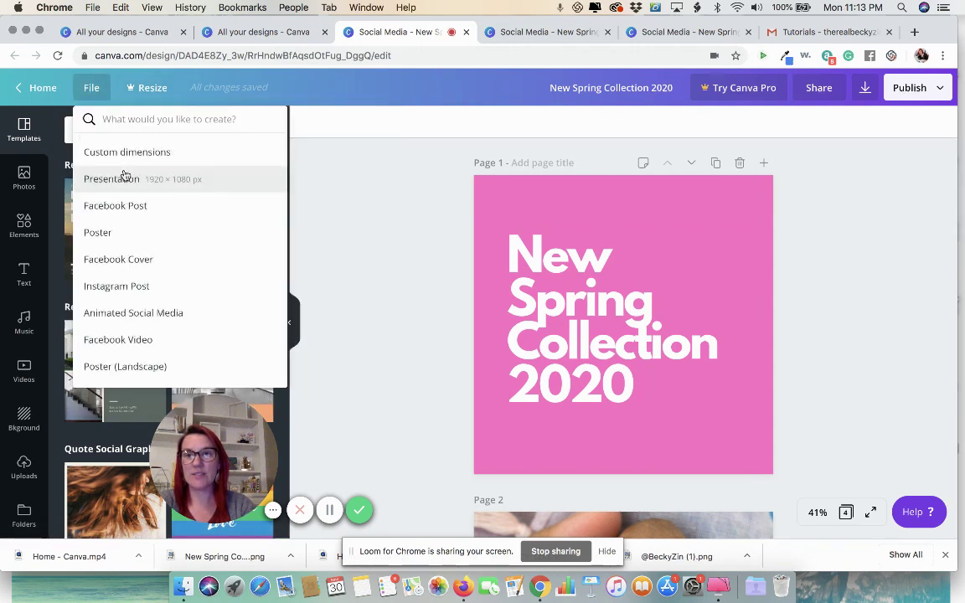
pyautogui.click(85, 87)
pyautogui.click(88, 90)
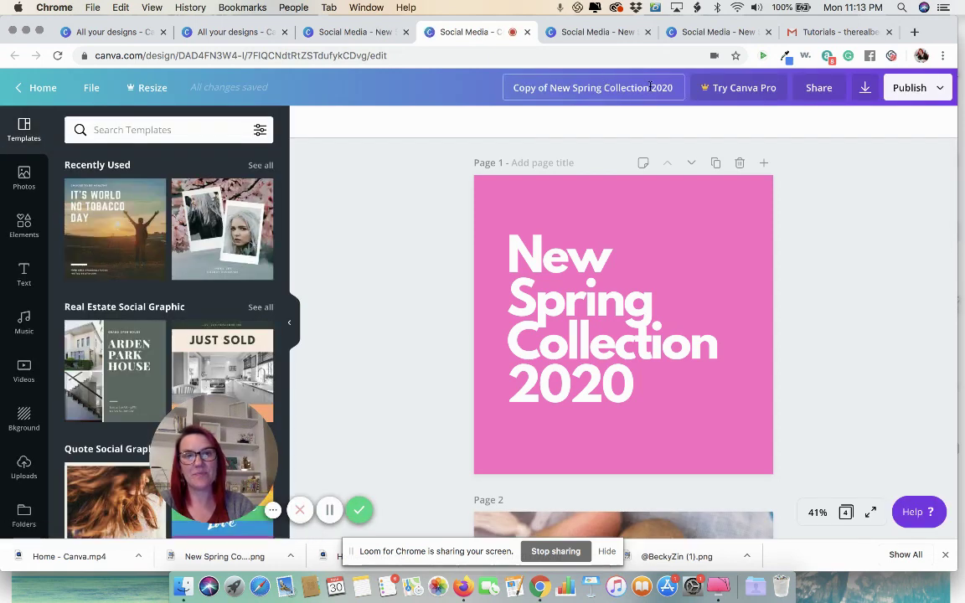
# Step: Rename the copy to New Fall Collection 2020
pyautogui.moveTo(599, 90); pyautogui.dragTo(512, 89)
pyautogui.write('New Fall')
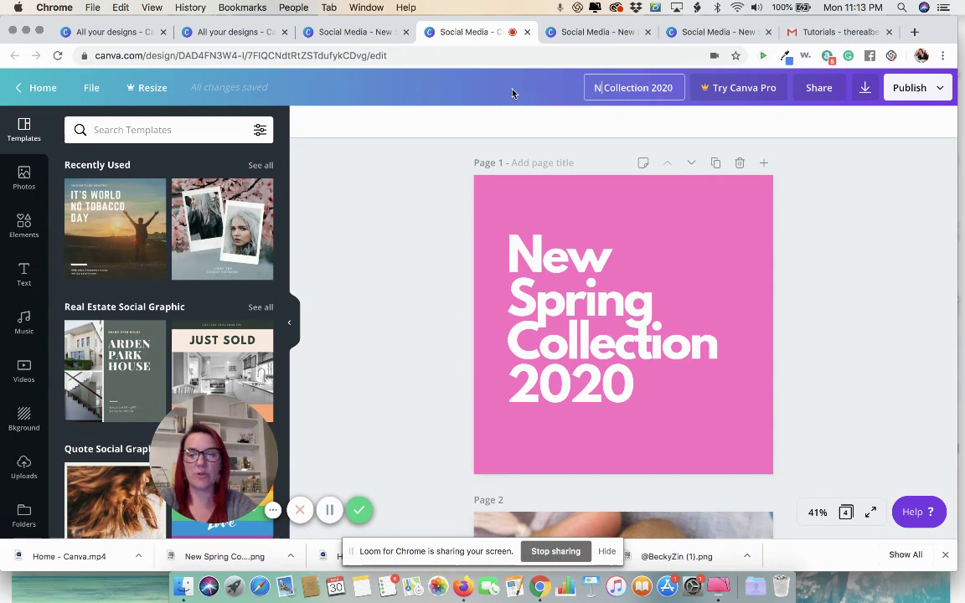
pyautogui.click(344, 145)
# Step: Select the word Spring in page 1's cover text
pyautogui.scroll(-1, 141, 357)
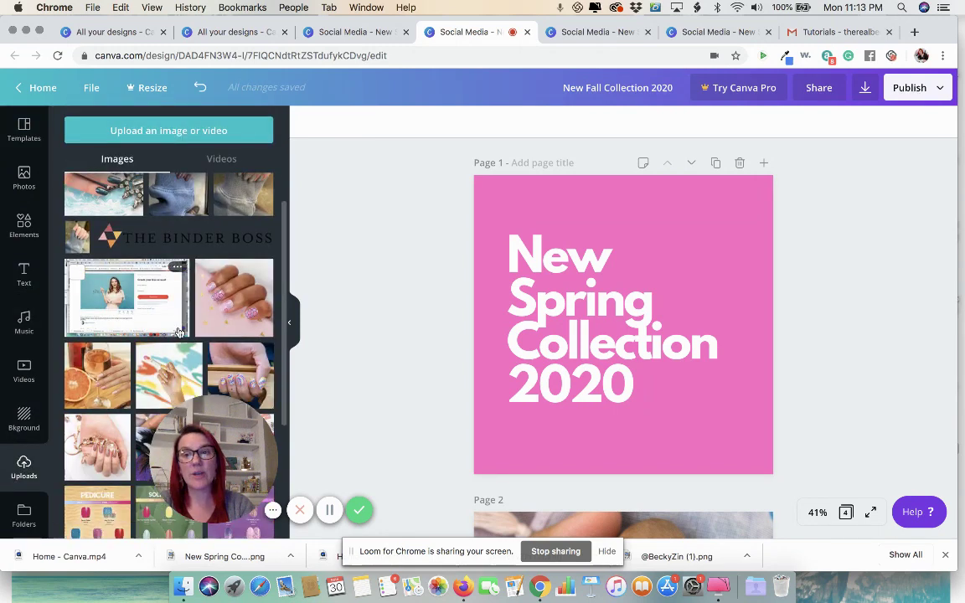
pyautogui.scroll(-5, 177, 333)
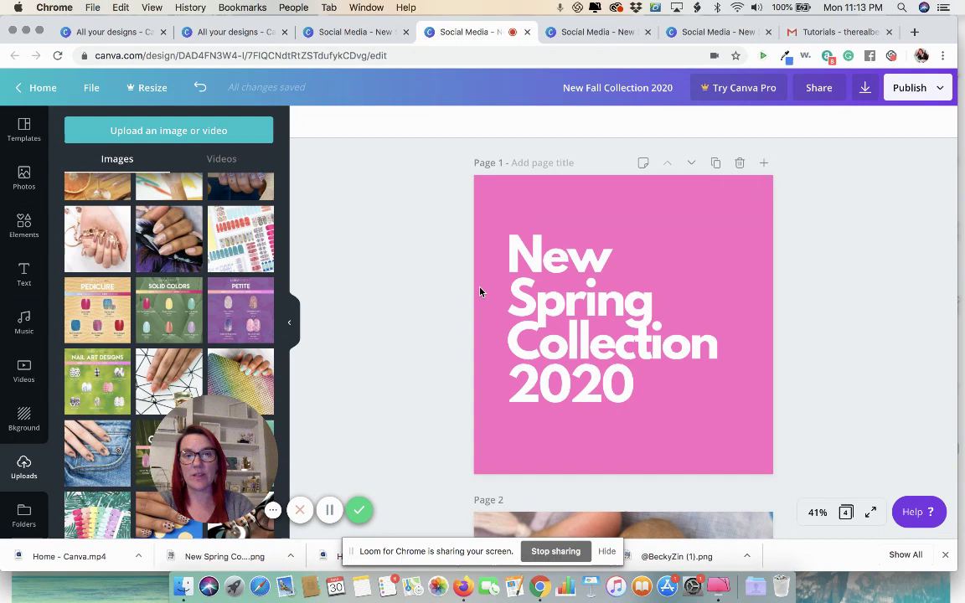
pyautogui.scroll(-2, 480, 292)
pyautogui.click(582, 252)
pyautogui.doubleClick(579, 253)
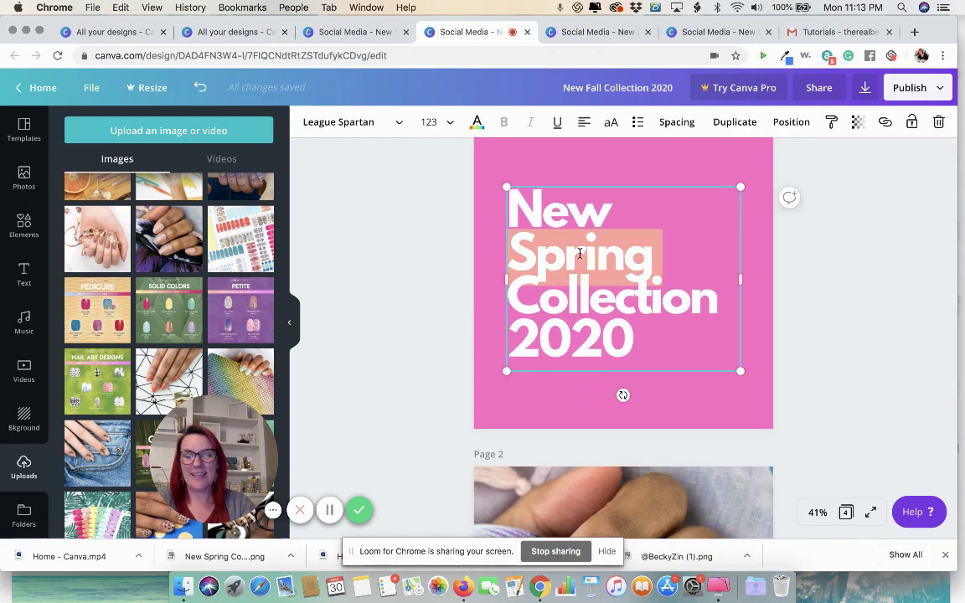
# Step: Change the cover word to Fall and replace page 2's photo with the gold-ring nails upload
pyautogui.write('Fall')
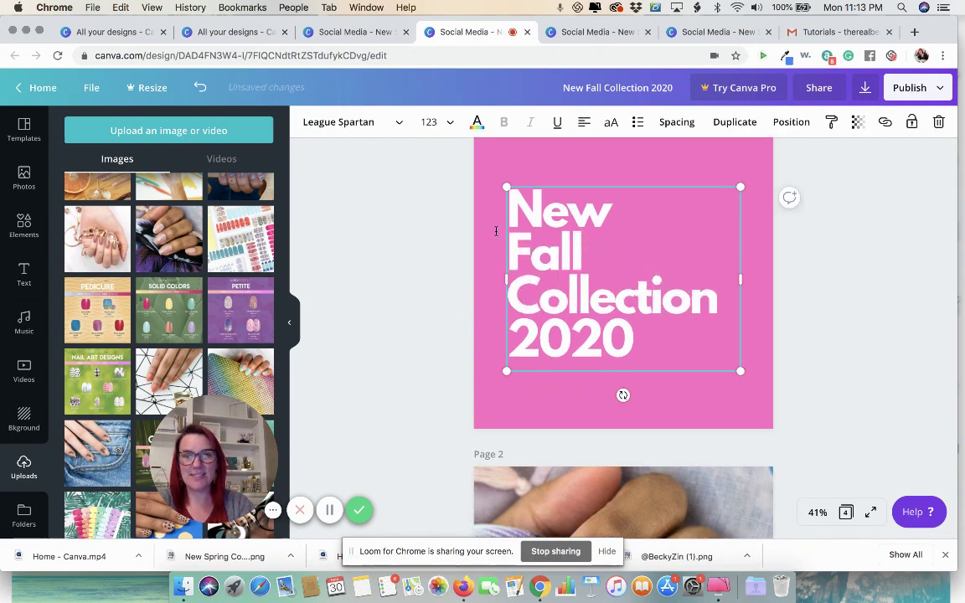
pyautogui.scroll(-8, 525, 312)
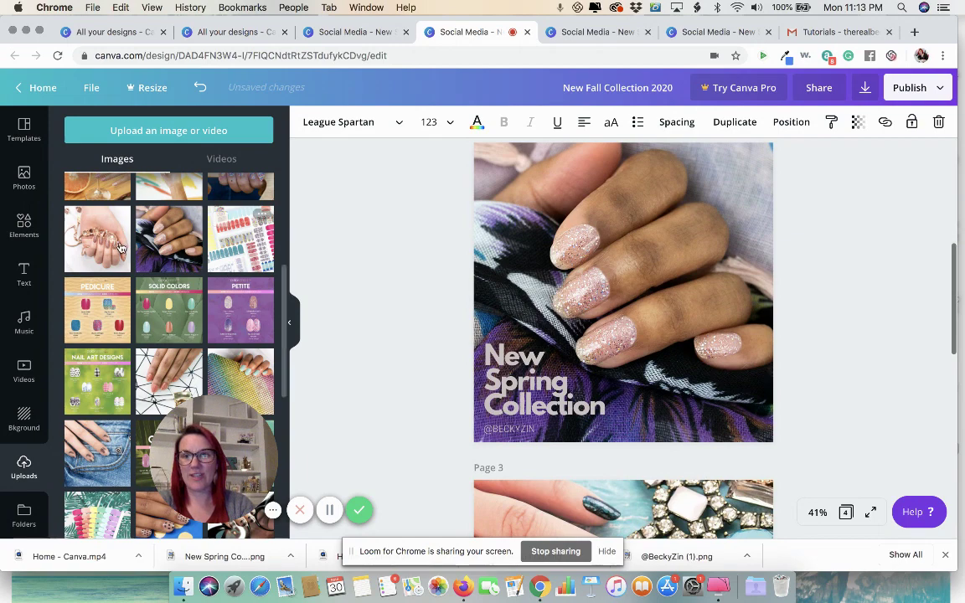
pyautogui.scroll(-10, 155, 243)
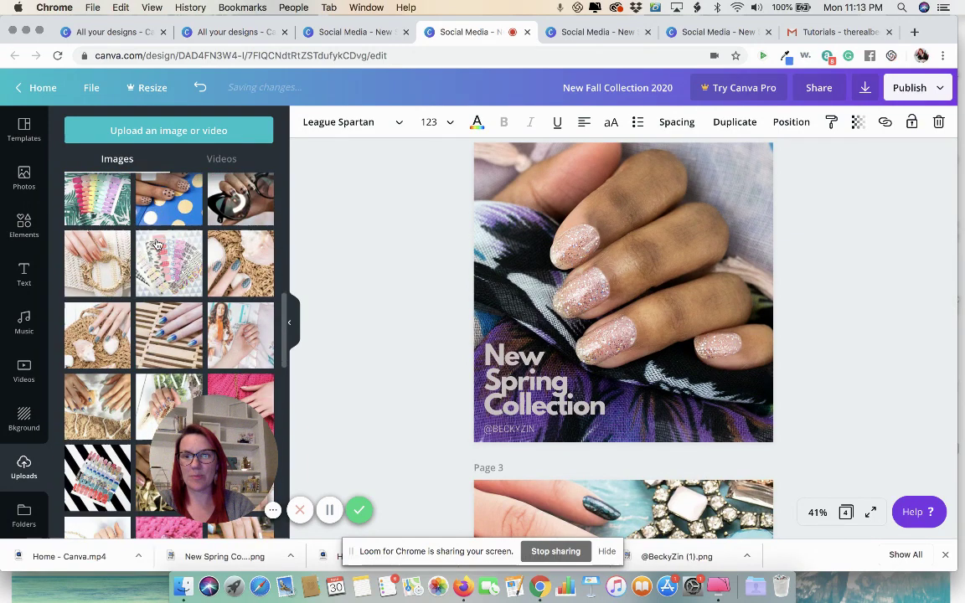
pyautogui.moveTo(99, 245); pyautogui.dragTo(482, 261)
# Step: Drop new nail photo uploads onto the later pages, replacing page 4's photo
pyautogui.scroll(-5, 439, 310)
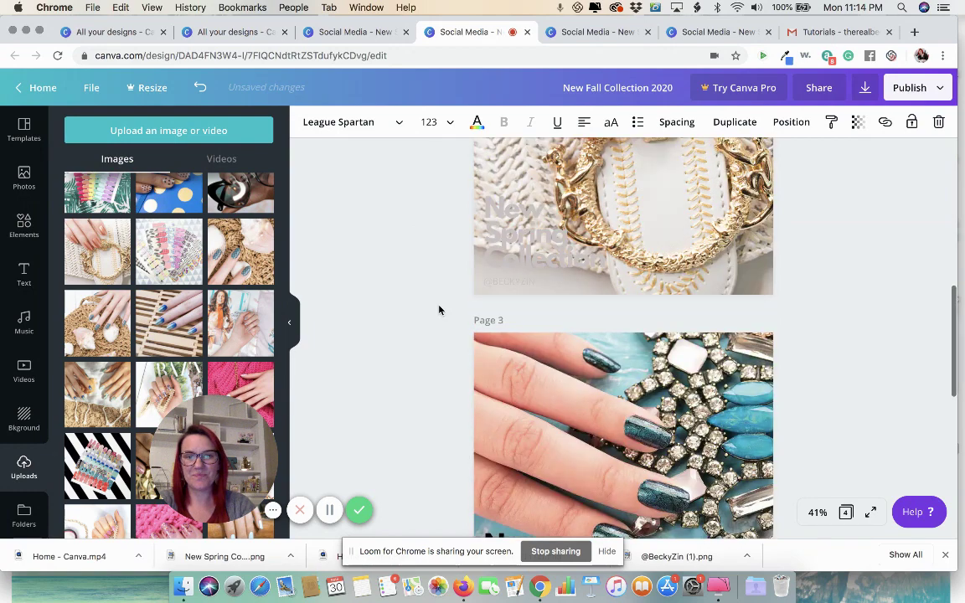
pyautogui.moveTo(454, 331); pyautogui.dragTo(474, 331)
pyautogui.scroll(-4, 352, 346)
pyautogui.scroll(-1, 353, 346)
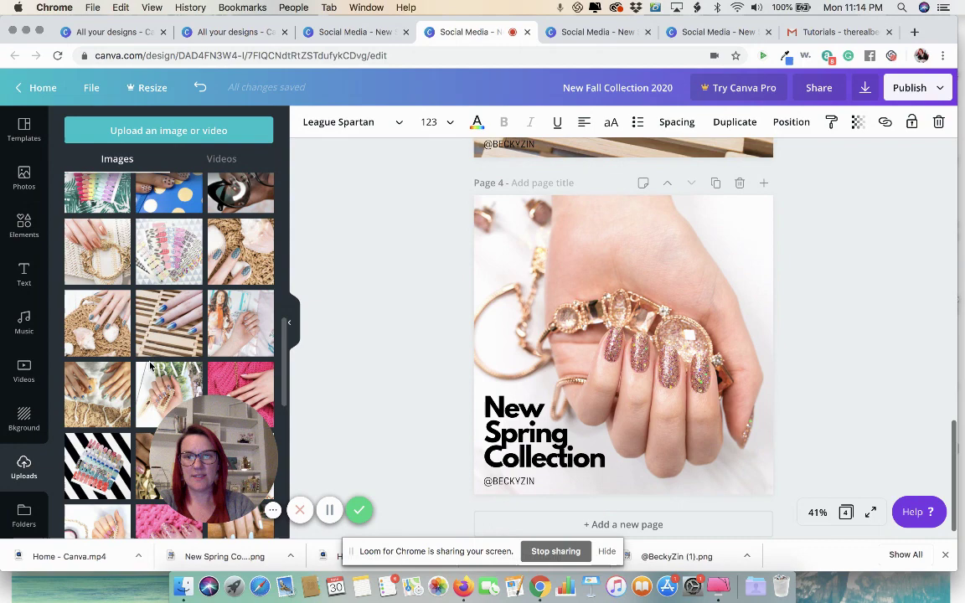
pyautogui.moveTo(297, 380); pyautogui.dragTo(456, 352)
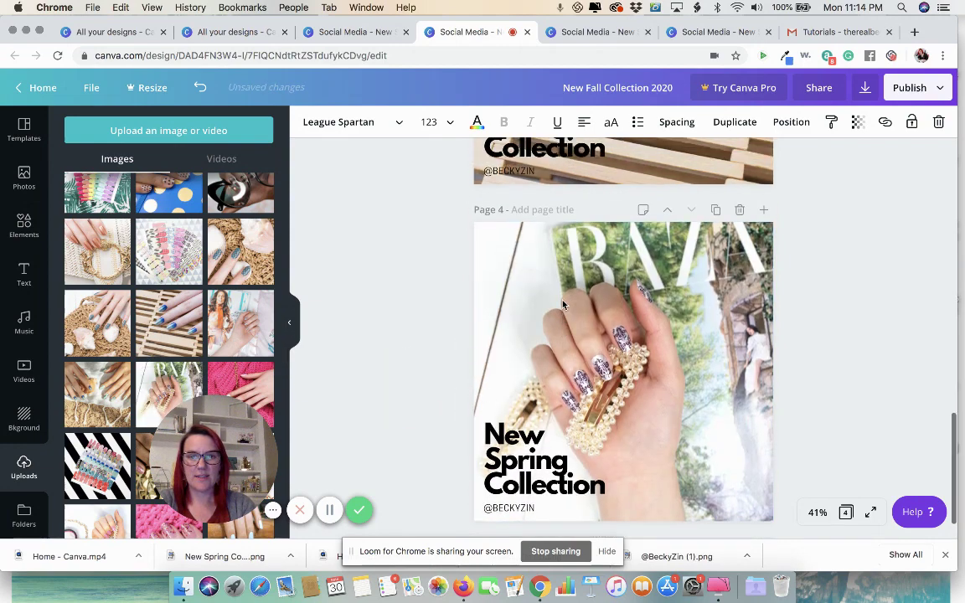
pyautogui.scroll(15, 563, 304)
pyautogui.scroll(-2, 563, 300)
pyautogui.scroll(-5, 426, 340)
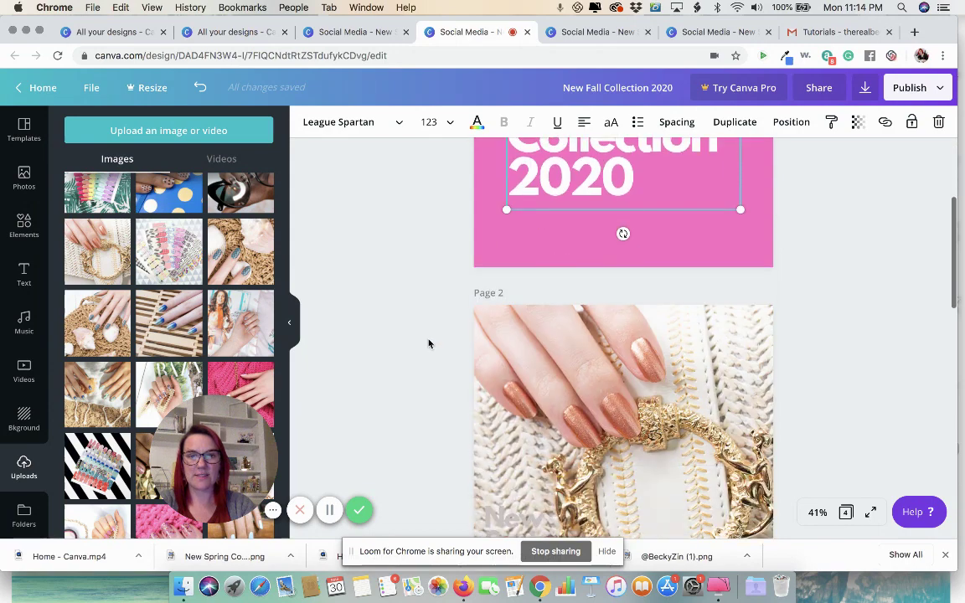
# Step: Make page 2's caption and subtitle black, nudge them slightly, and shrink them a little
pyautogui.click(544, 350)
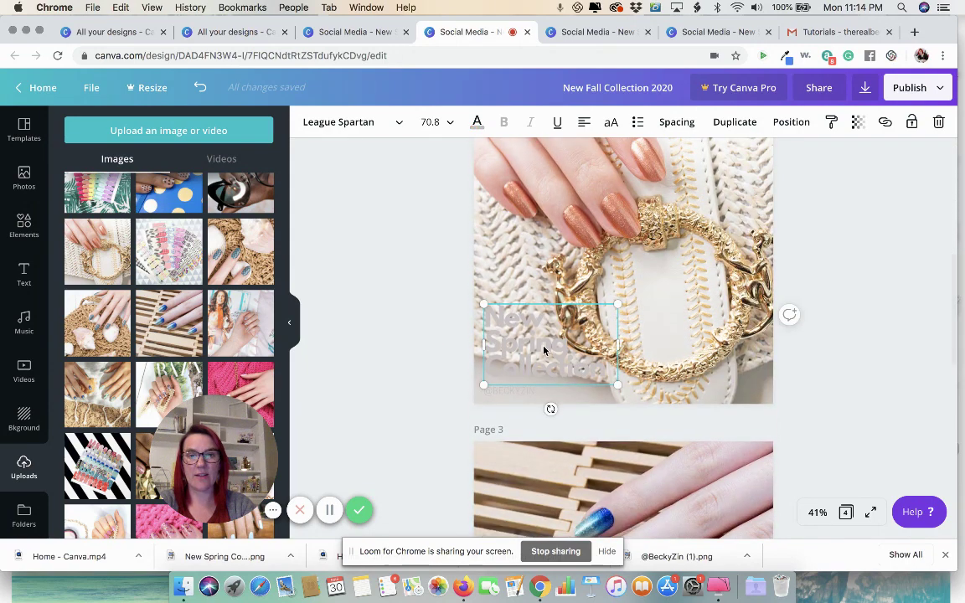
pyautogui.keyDown('shift'); pyautogui.click(510, 391); pyautogui.keyUp('shift')
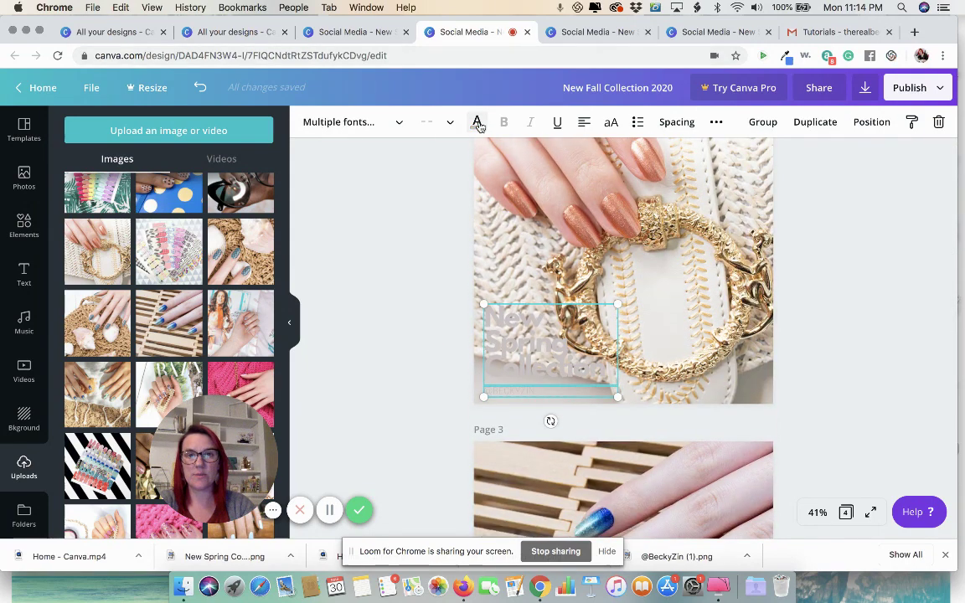
pyautogui.click(478, 123)
pyautogui.click(78, 255)
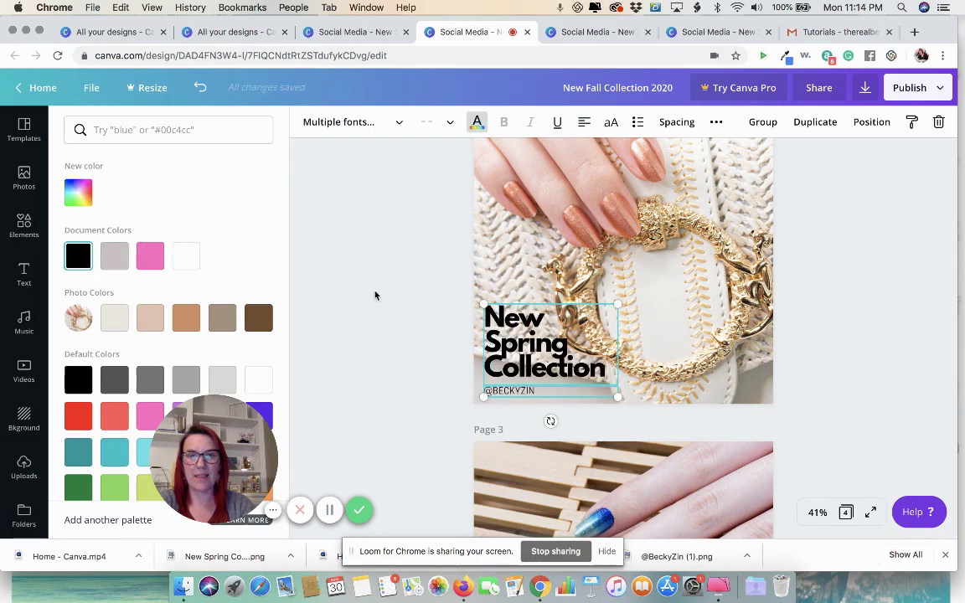
pyautogui.moveTo(518, 349); pyautogui.dragTo(514, 352)
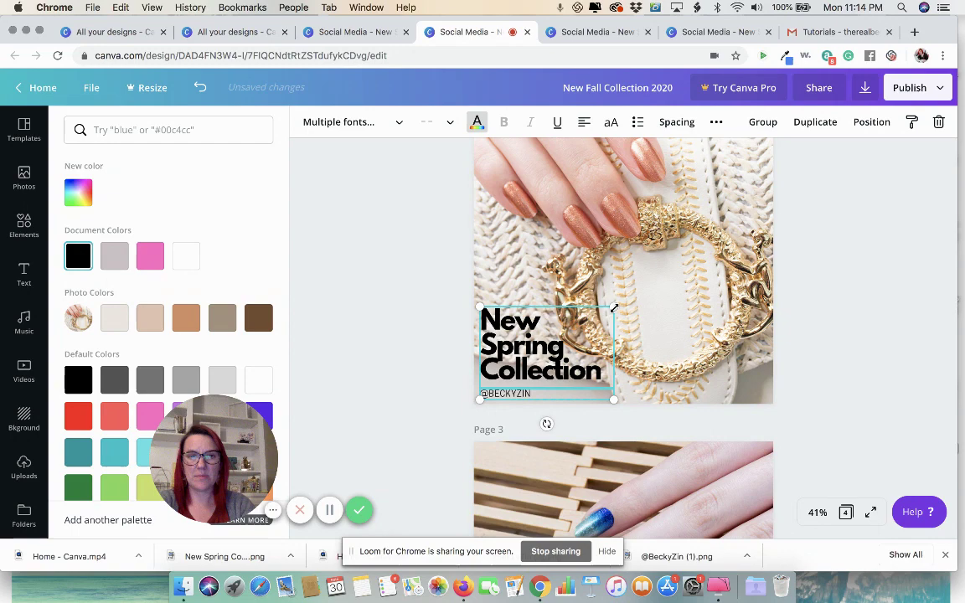
pyautogui.moveTo(614, 308)
pyautogui.mouseDown()
pyautogui.moveTo(605, 303)
pyautogui.moveTo(626, 334)
pyautogui.moveTo(610, 309)
pyautogui.mouseUp()
pyautogui.click(412, 337)
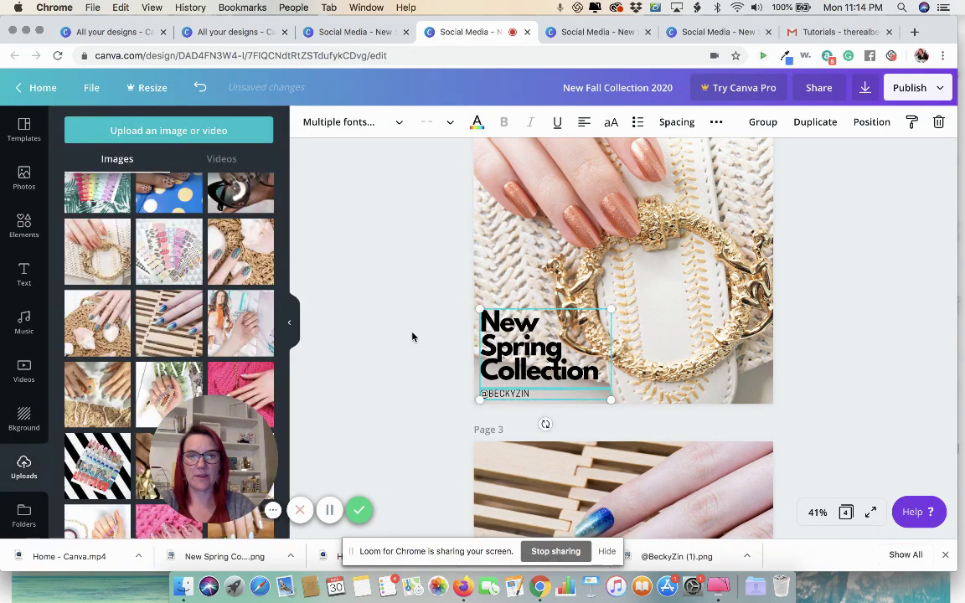
# Step: Select page 3's New Spring Collection caption together with its subtitle
pyautogui.scroll(-5, 414, 334)
pyautogui.click(524, 352)
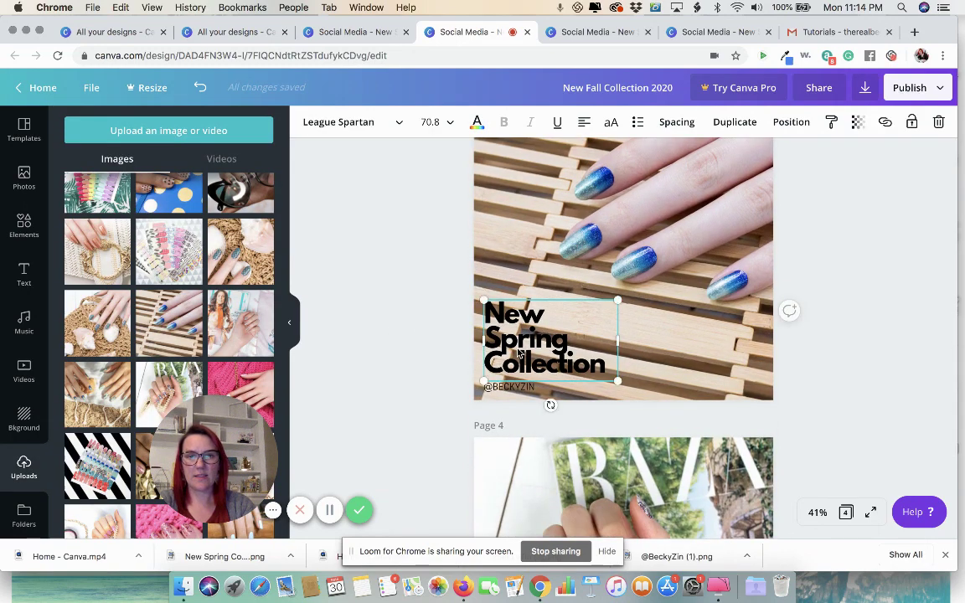
pyautogui.keyDown('shift'); pyautogui.click(514, 388); pyautogui.keyUp('shift')
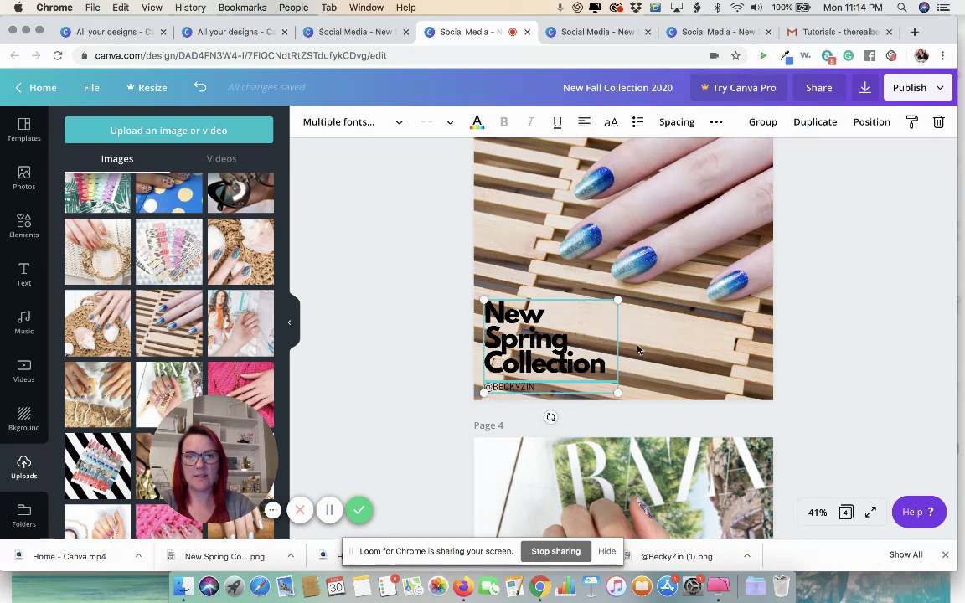
pyautogui.scroll(-4, 810, 365)
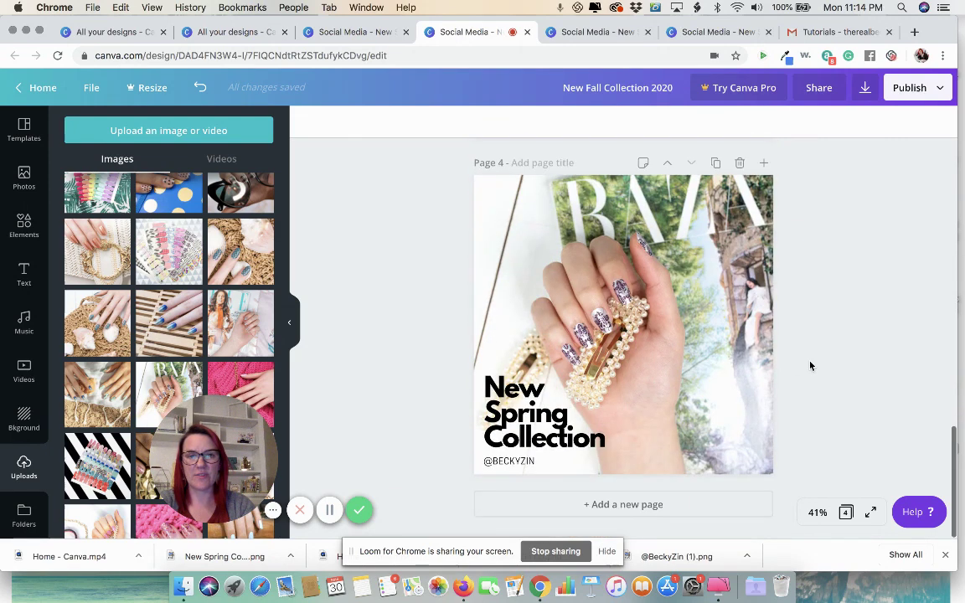
pyautogui.scroll(8, 712, 327)
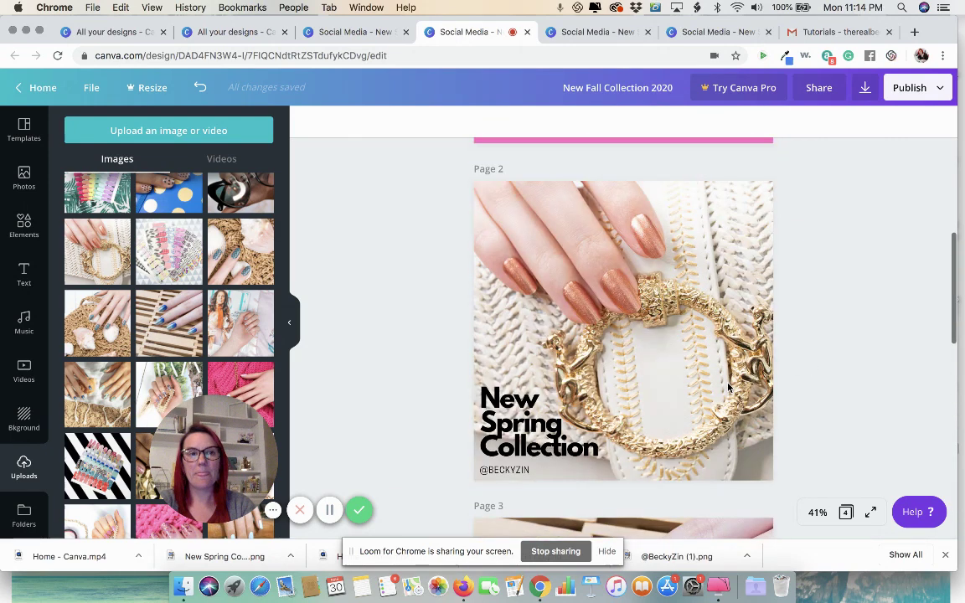
pyautogui.scroll(4, 844, 284)
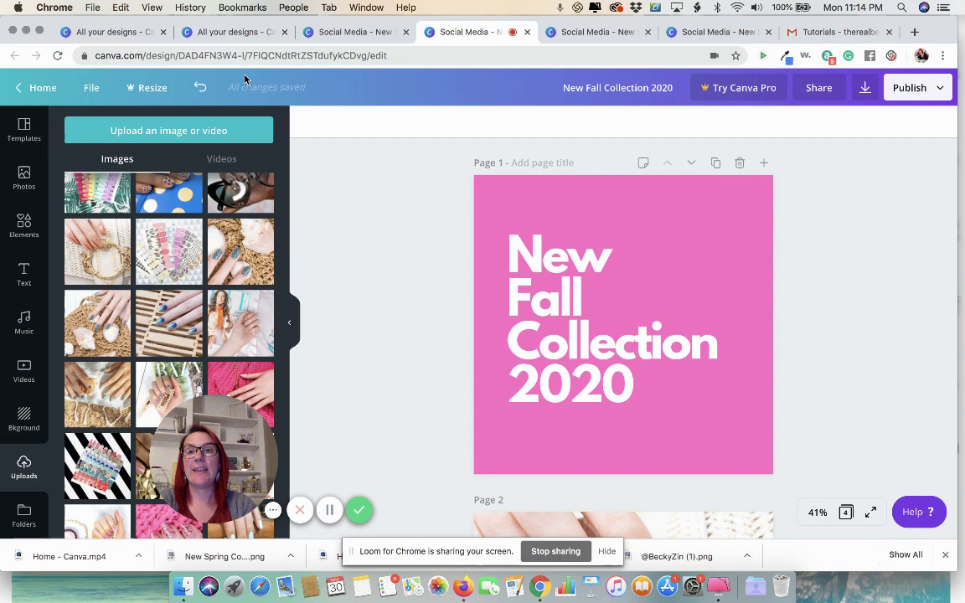
# Step: Go to All your designs and reload it twice so the Fall thumbnail updates
pyautogui.click(39, 88)
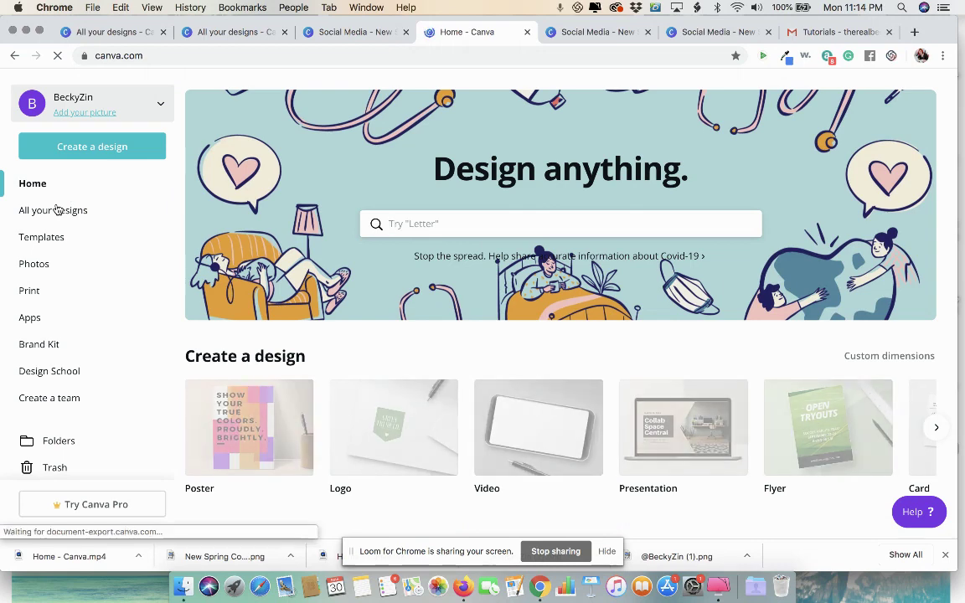
pyautogui.click(58, 212)
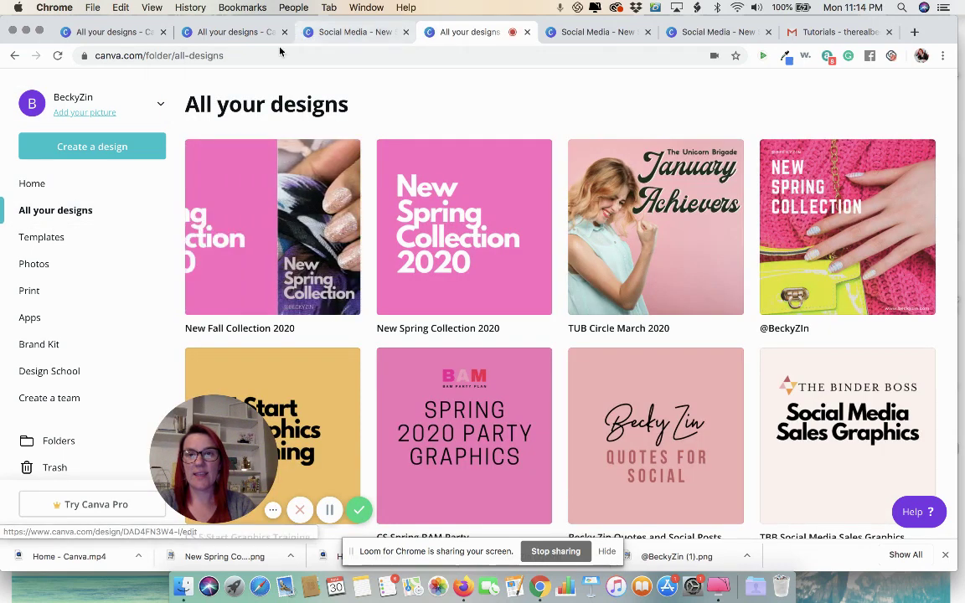
pyautogui.click(265, 58)
pyautogui.press('Return')
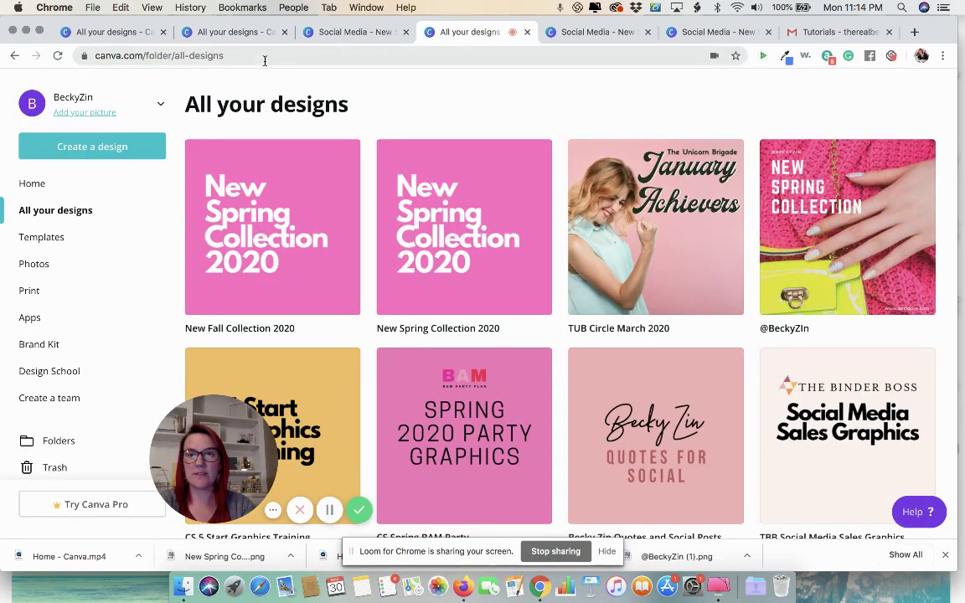
pyautogui.click(264, 61)
pyautogui.press('Return')
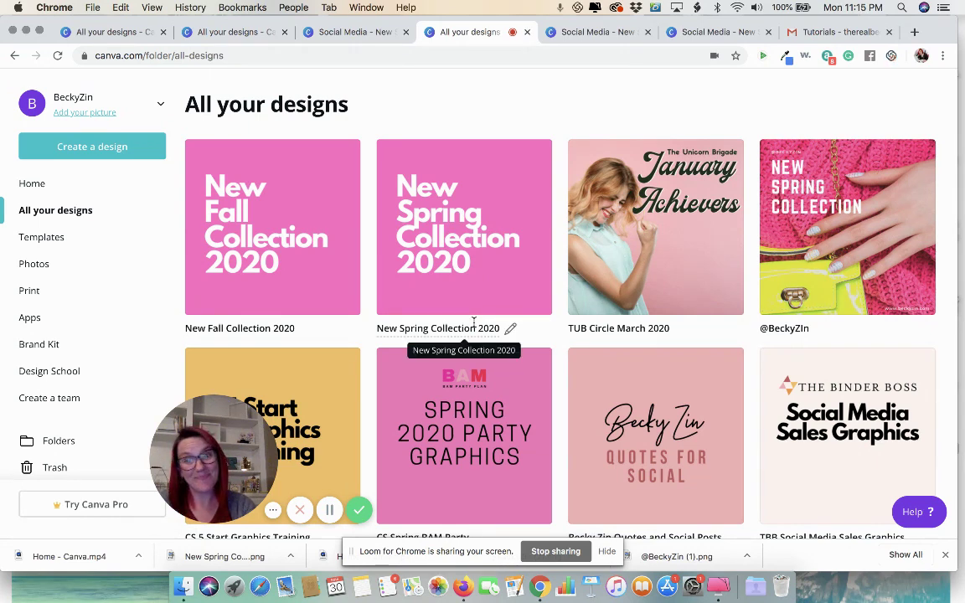
pyautogui.scroll(-2, 711, 253)
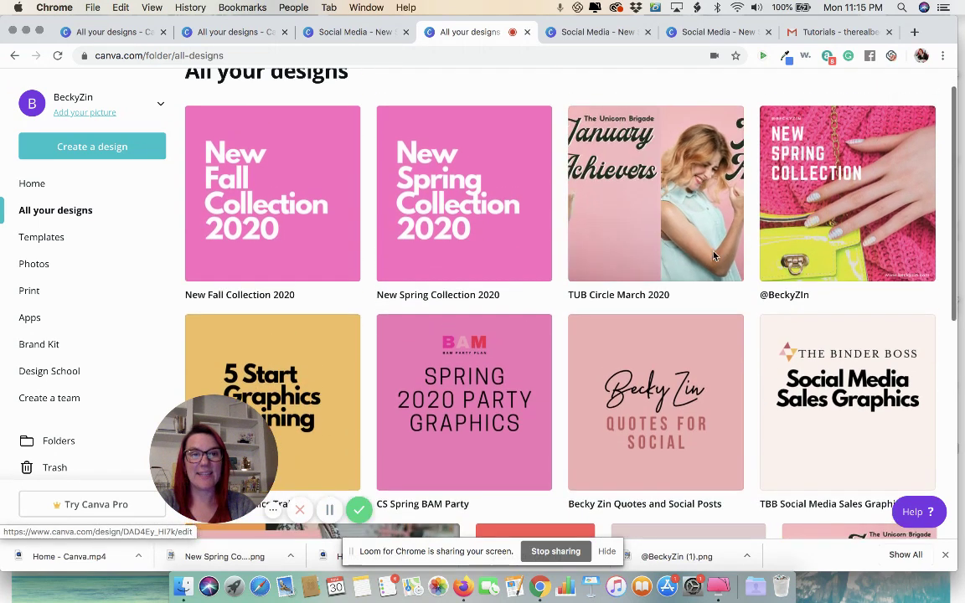
pyautogui.scroll(-10, 715, 255)
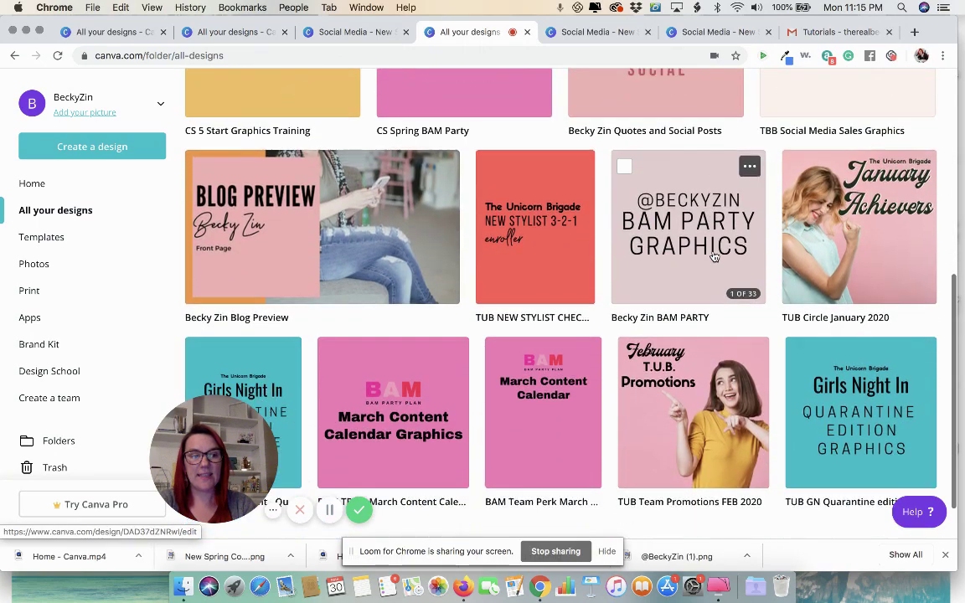
pyautogui.scroll(-2, 715, 255)
pyautogui.scroll(8, 715, 255)
pyautogui.scroll(-8, 715, 256)
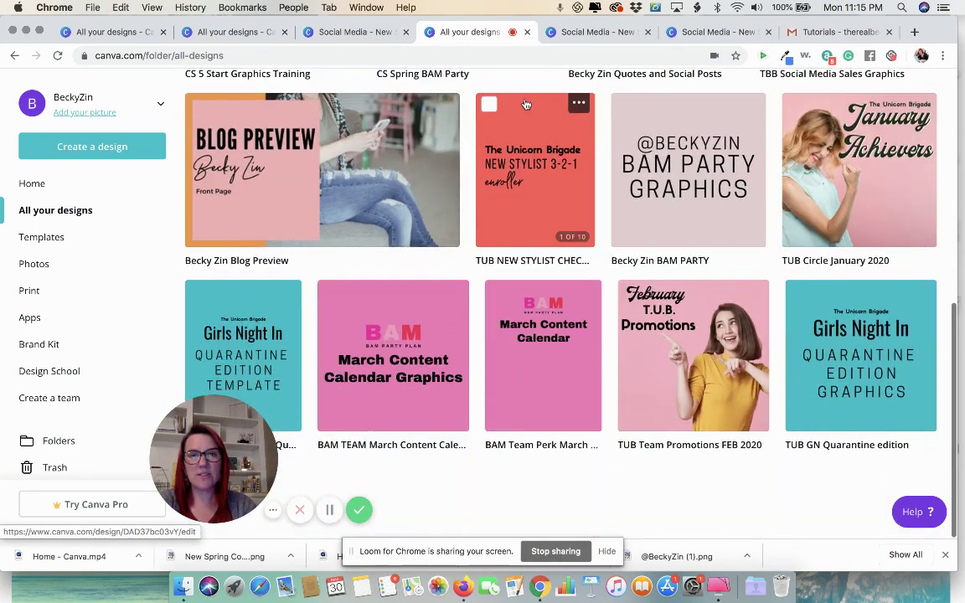
pyautogui.scroll(3, 668, 285)
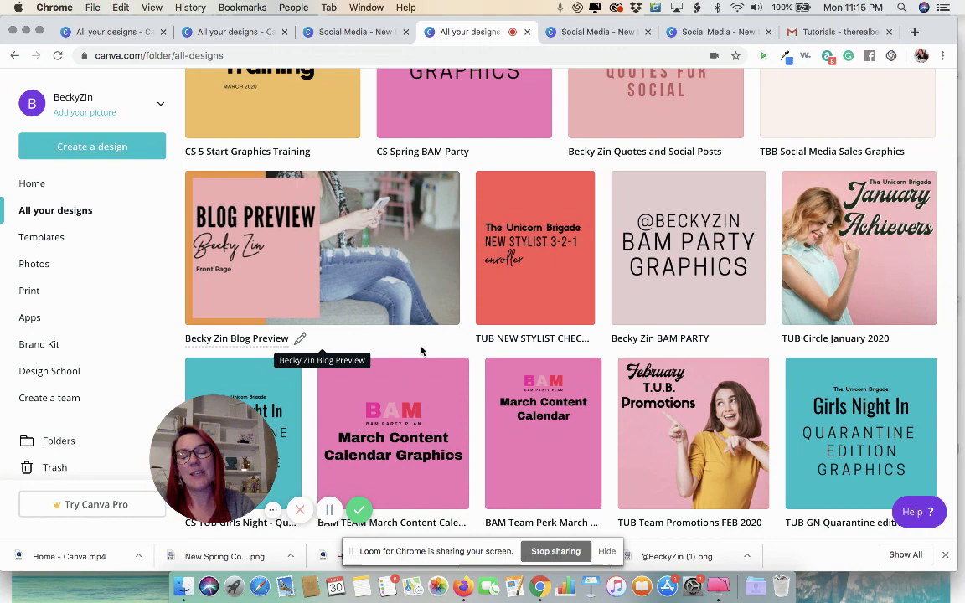
pyautogui.scroll(3, 521, 310)
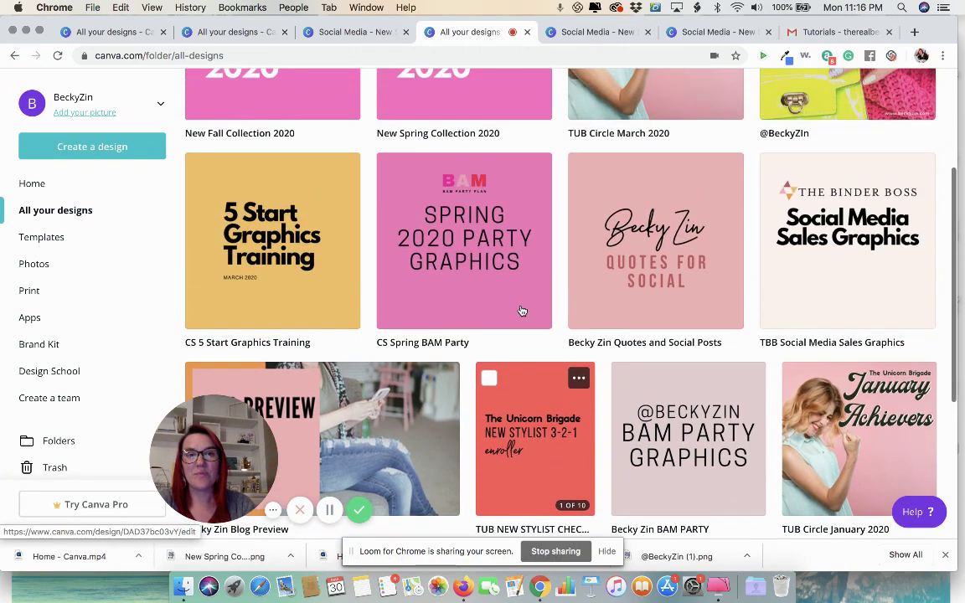
pyautogui.scroll(3, 521, 311)
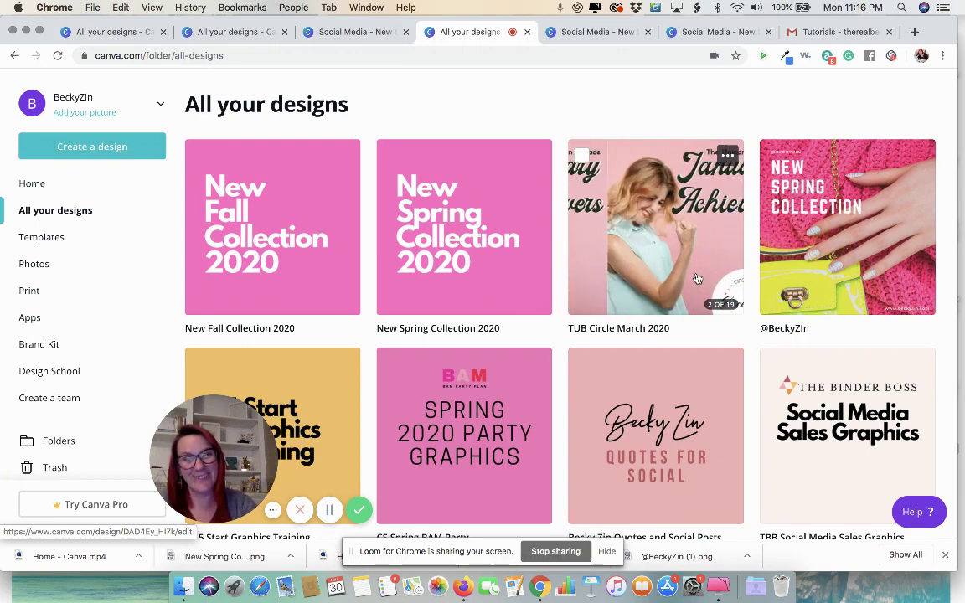
pyautogui.scroll(-2, 628, 354)
pyautogui.scroll(-5, 628, 355)
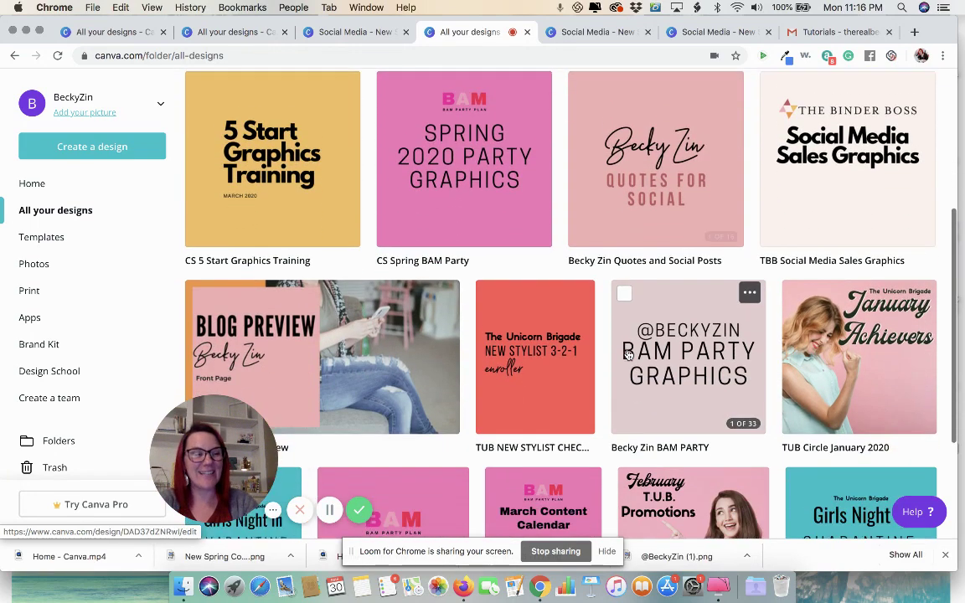
pyautogui.scroll(4, 628, 354)
pyautogui.scroll(3, 628, 355)
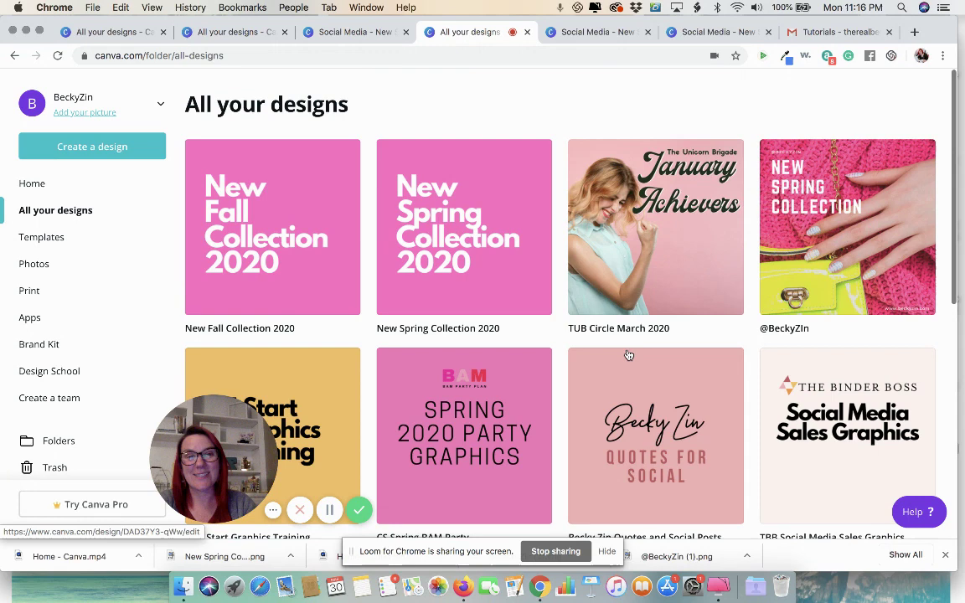